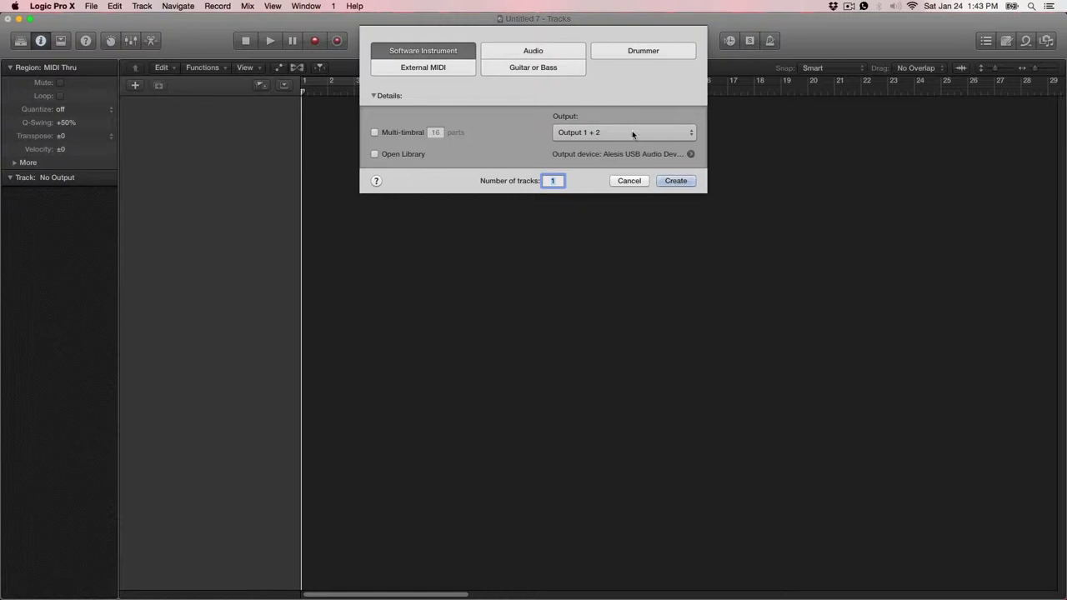
Create one empty software instrument track, Inst 1, in the new project.
click(676, 181)
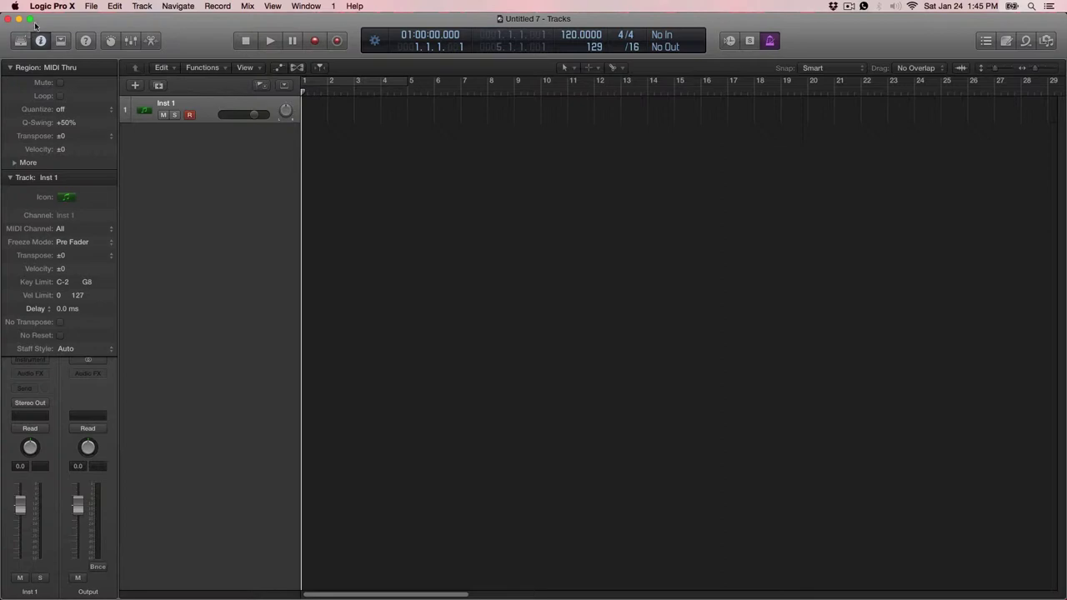
Collapse the Region and Track inspector sections and load Vintage Electric Piano (Stereo) on Inst 1.
click(10, 67)
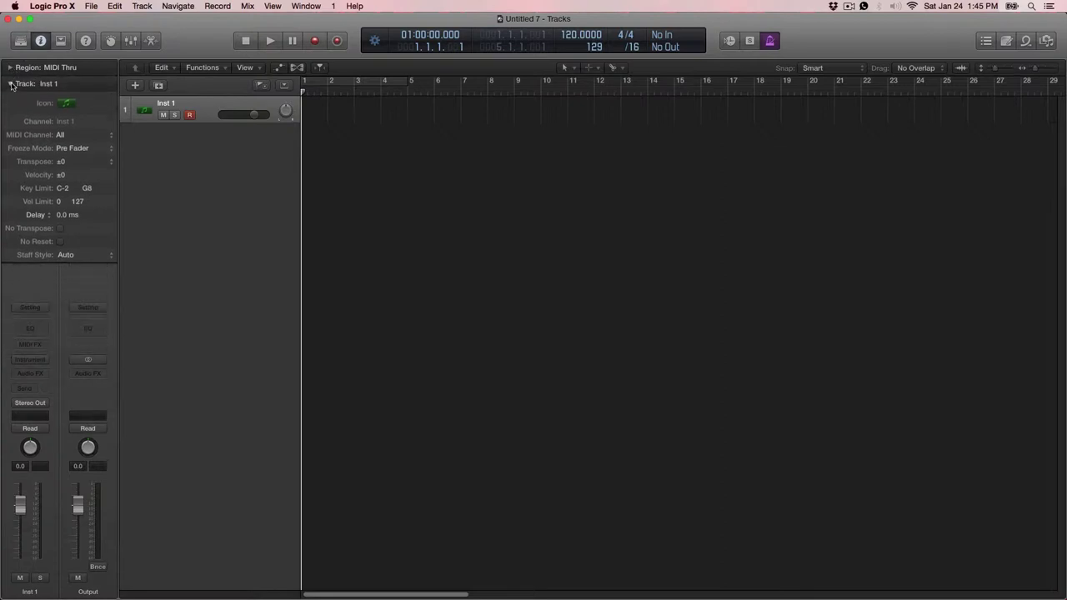
click(10, 83)
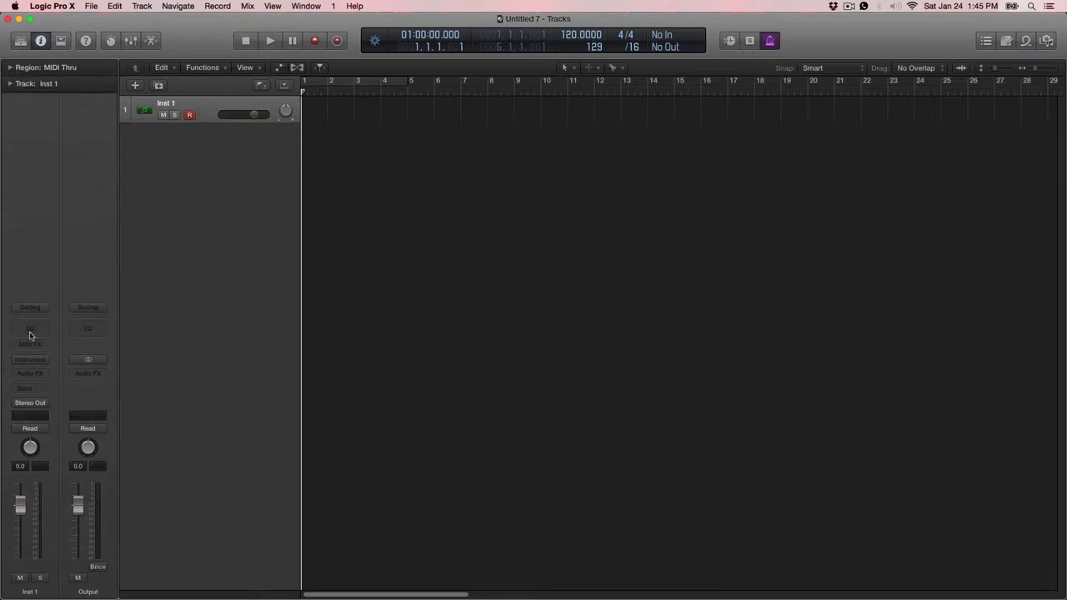
click(40, 360)
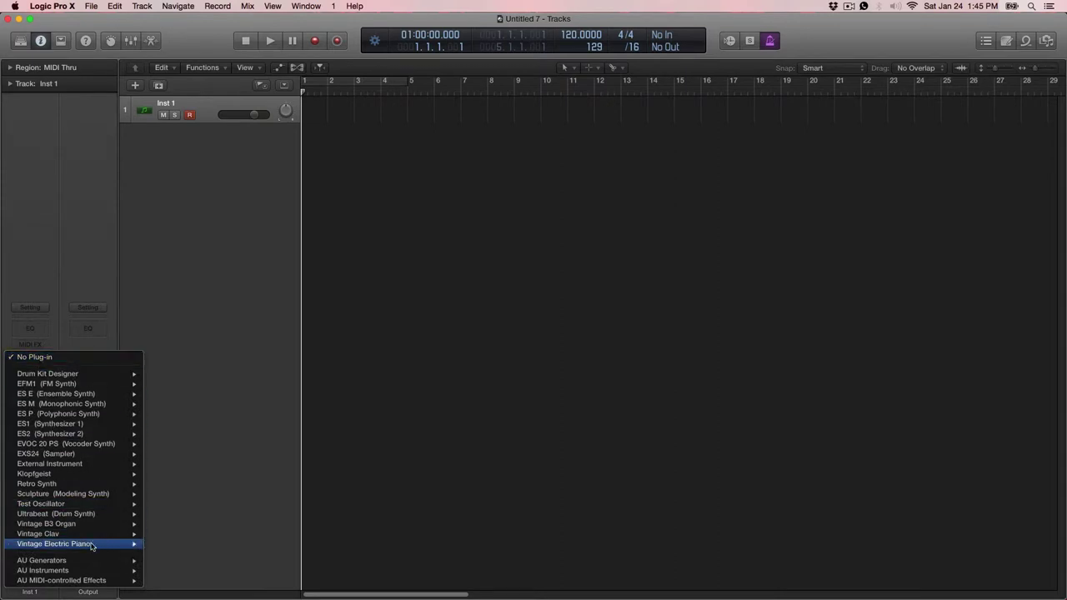
mouse_move(92, 544)
click(159, 544)
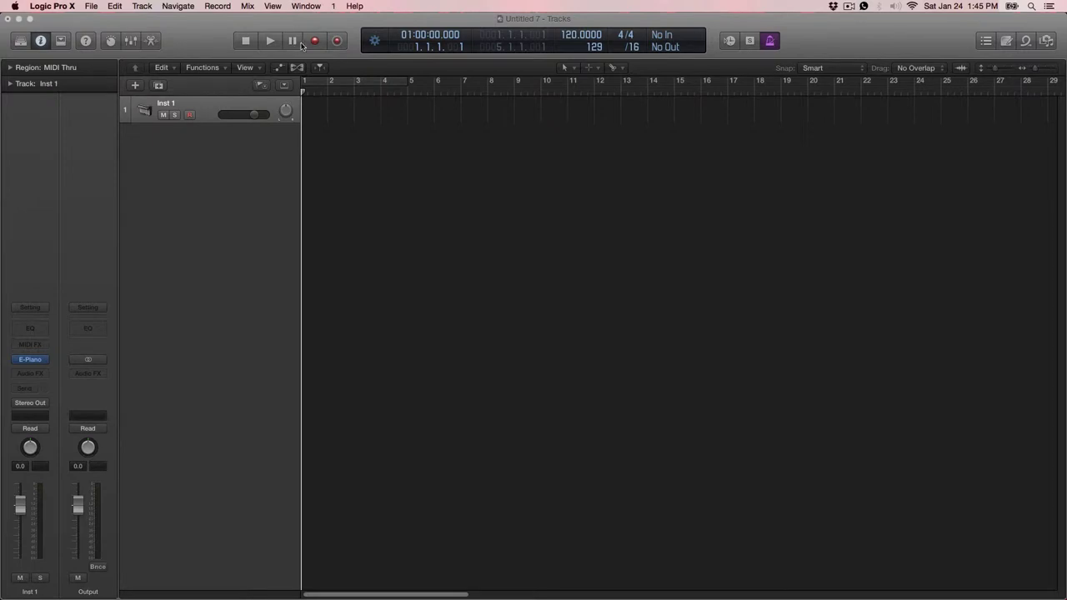
Open the MIDI Environment from the Window menu, zoom it full screen, and switch to the Click & Ports layer.
click(306, 5)
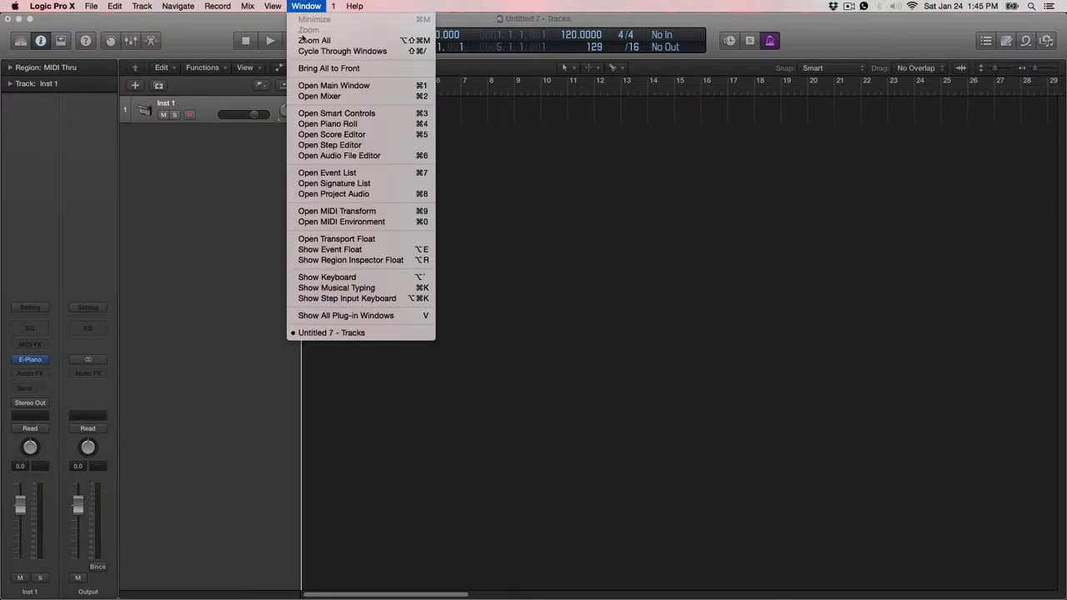
click(358, 222)
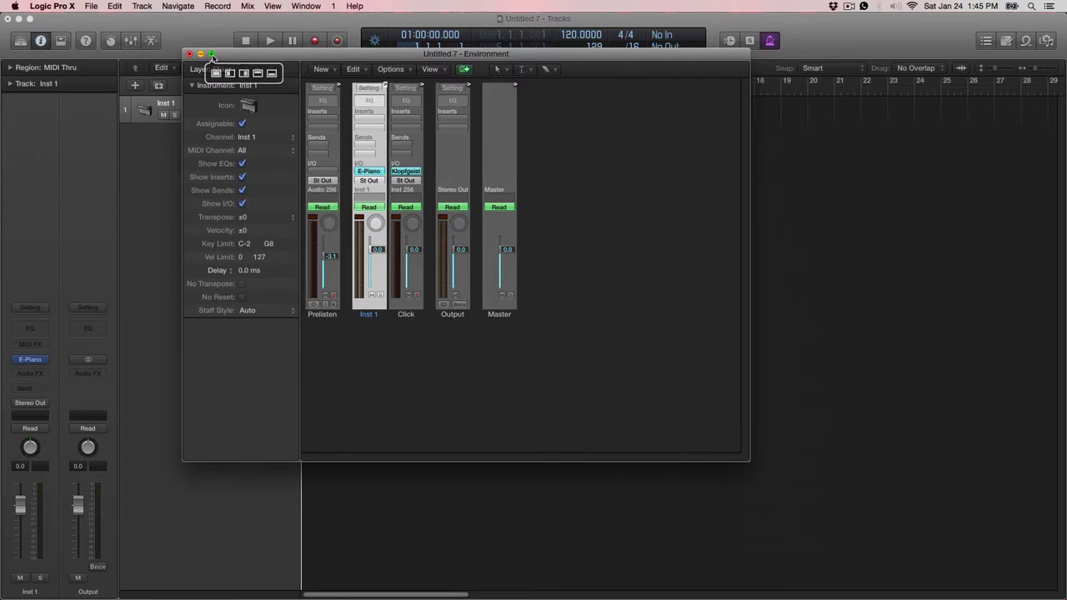
click(214, 56)
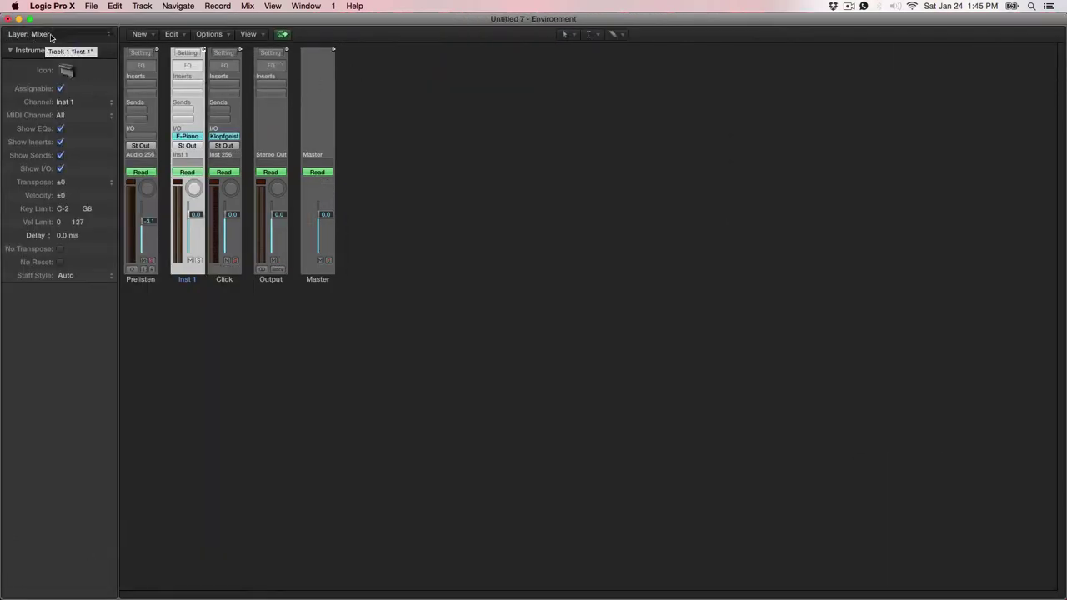
click(69, 40)
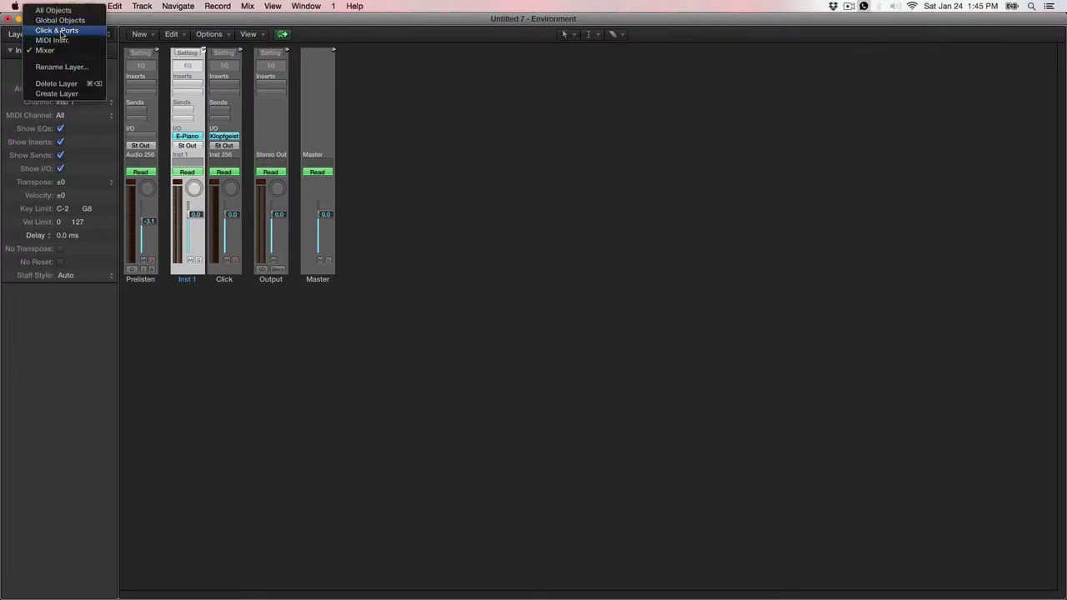
click(57, 30)
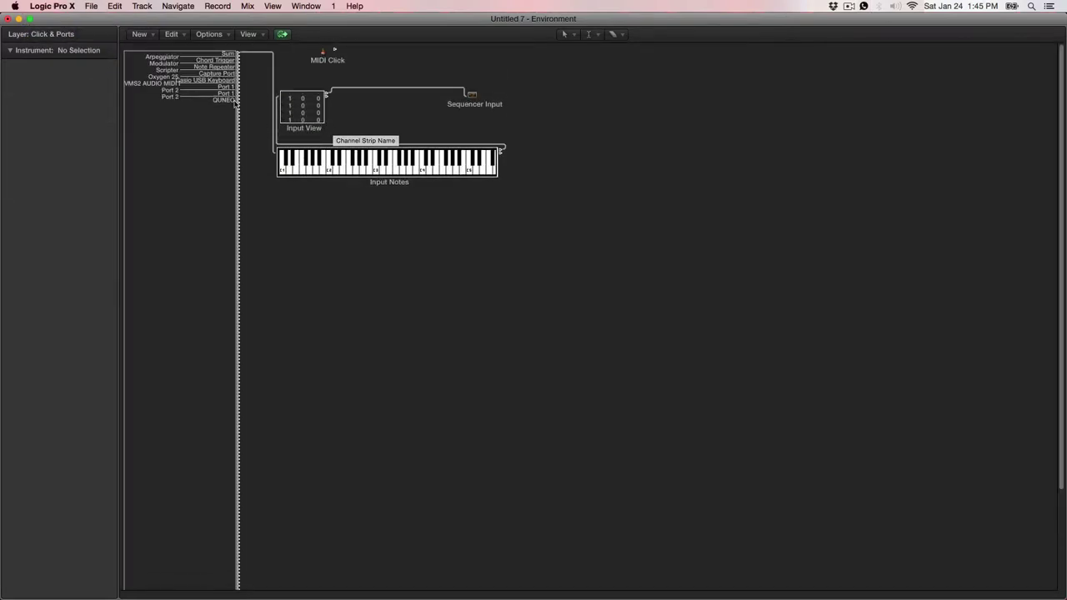
Add a MIDI instrument below Input Notes, name it Casio, and set its port to Casio USB Keyboard.
click(147, 37)
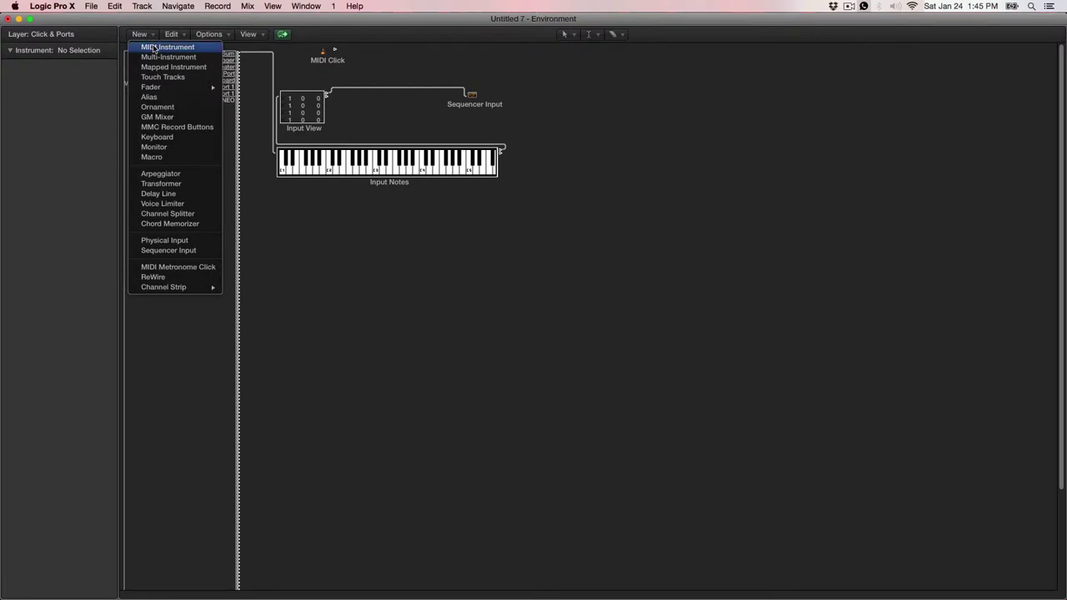
click(158, 48)
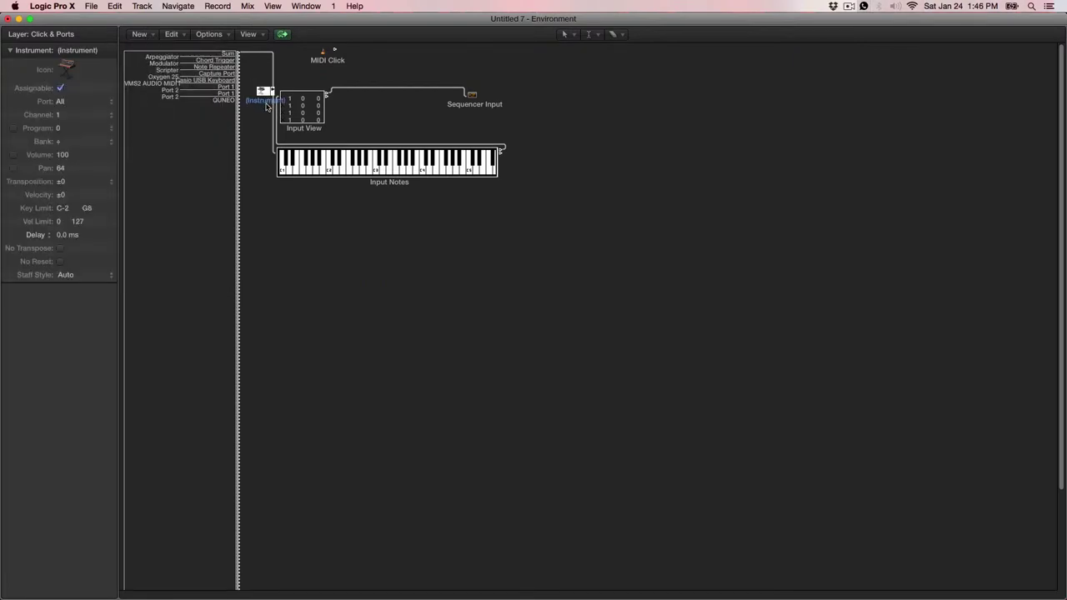
drag(266, 95, 320, 223)
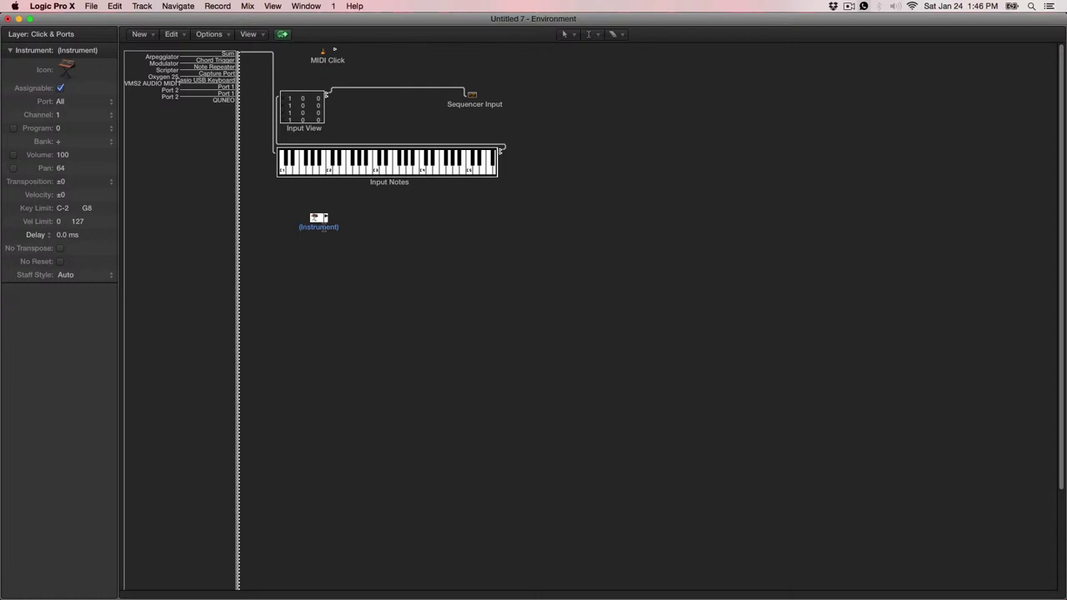
double_click(318, 225)
text(Casio)
key(Return)
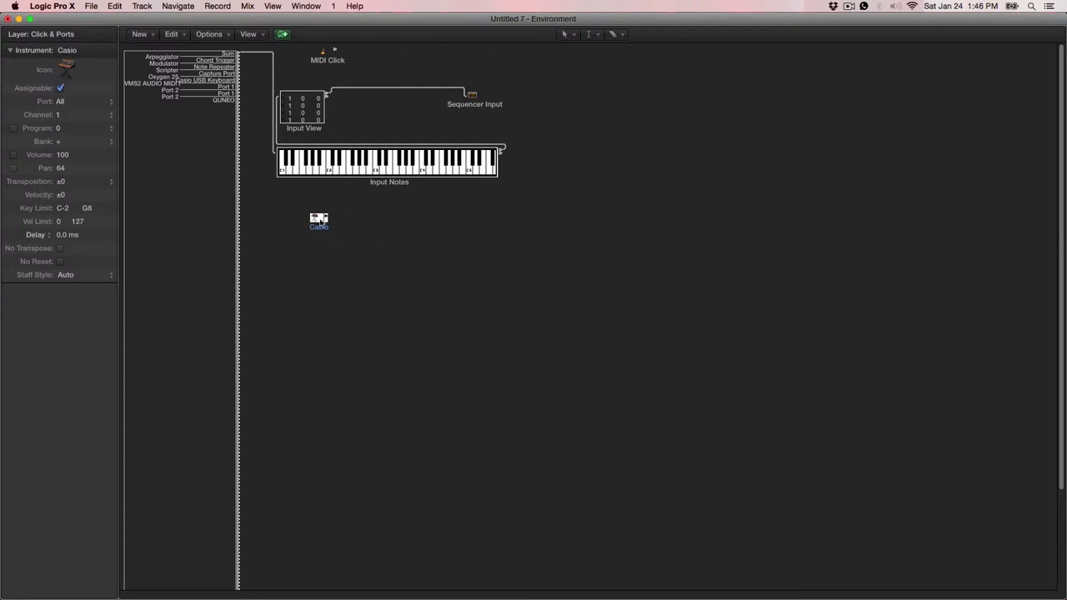
click(75, 105)
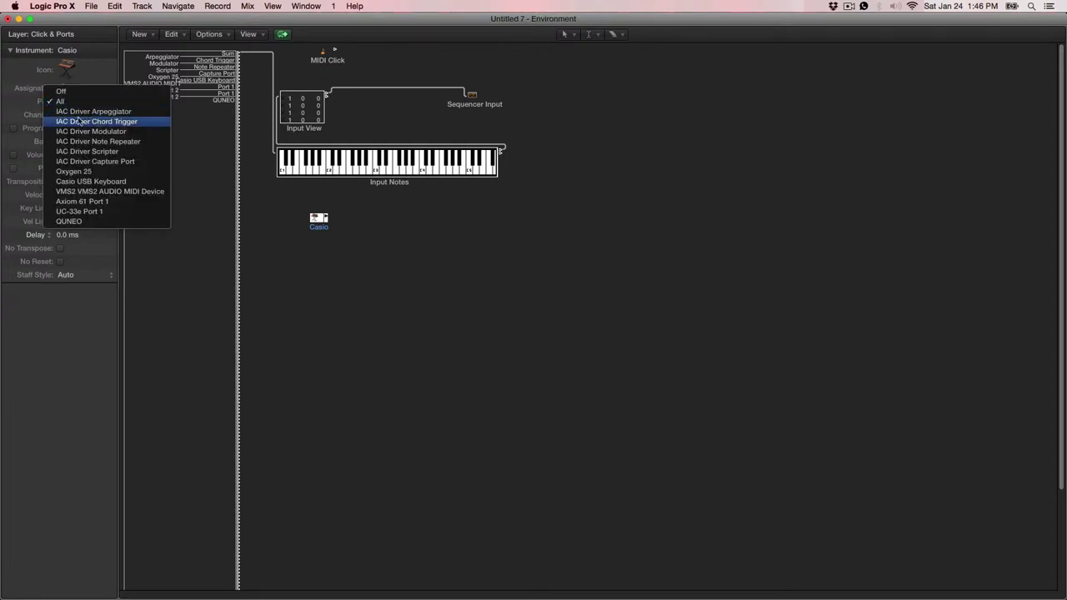
click(106, 182)
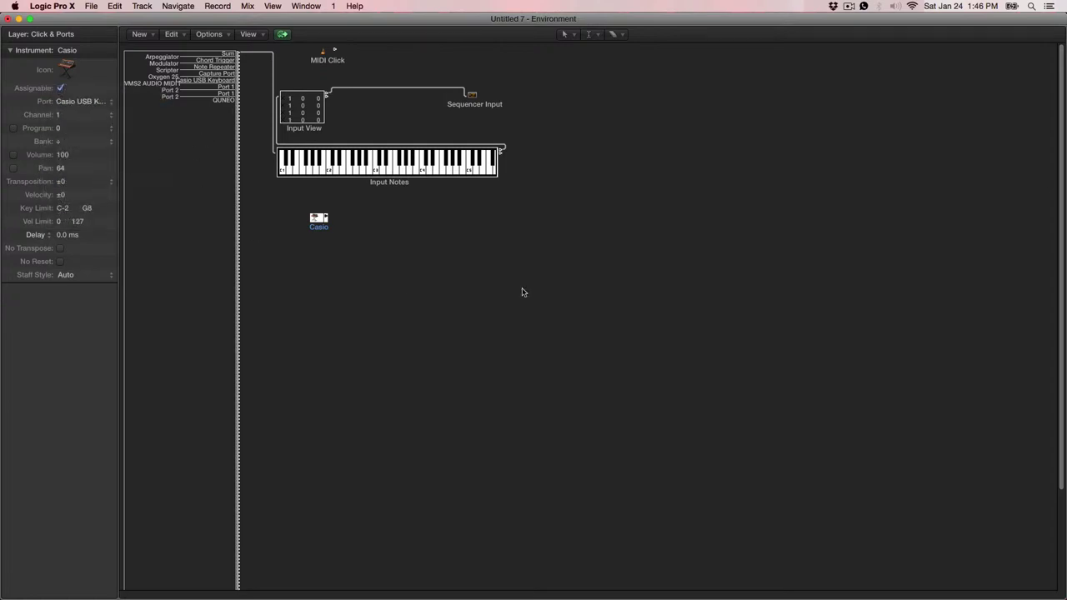
Place a new Transformer object to the right of Casio and rename it (Humanize).
click(376, 237)
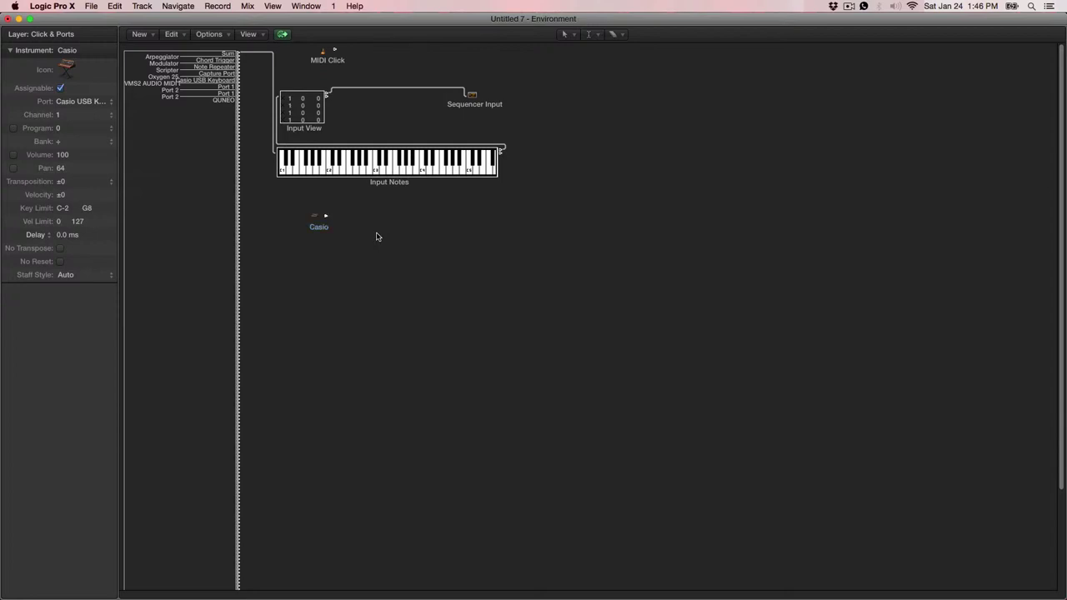
click(141, 35)
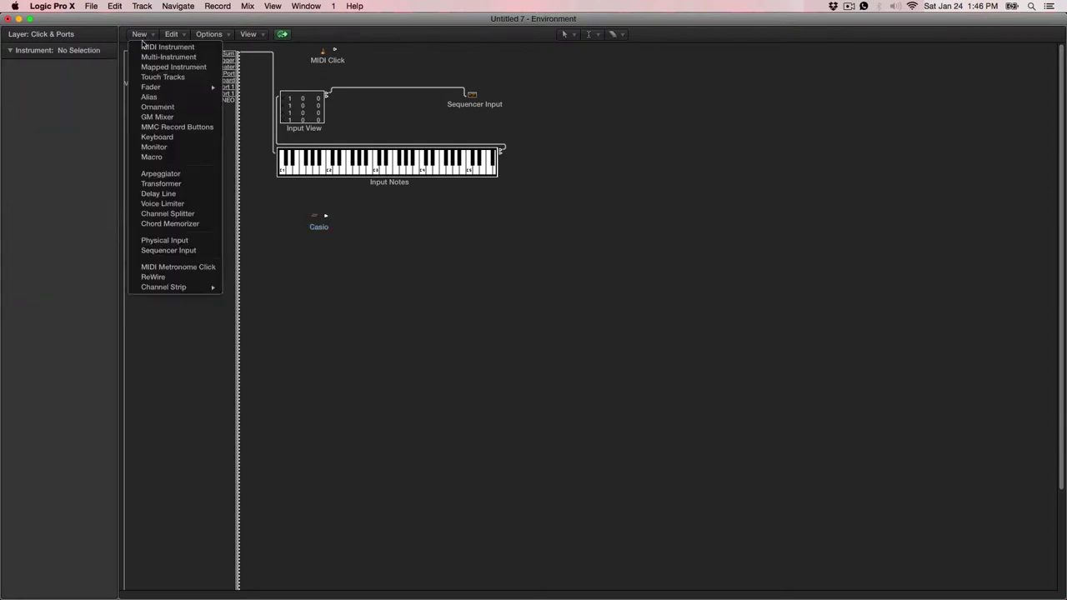
click(177, 187)
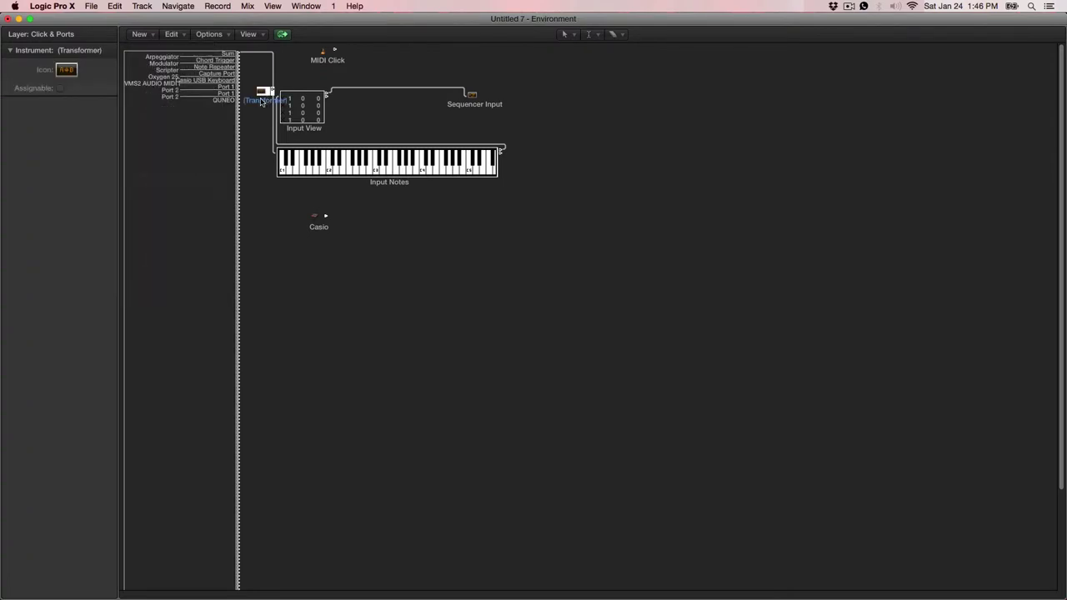
drag(263, 101, 375, 218)
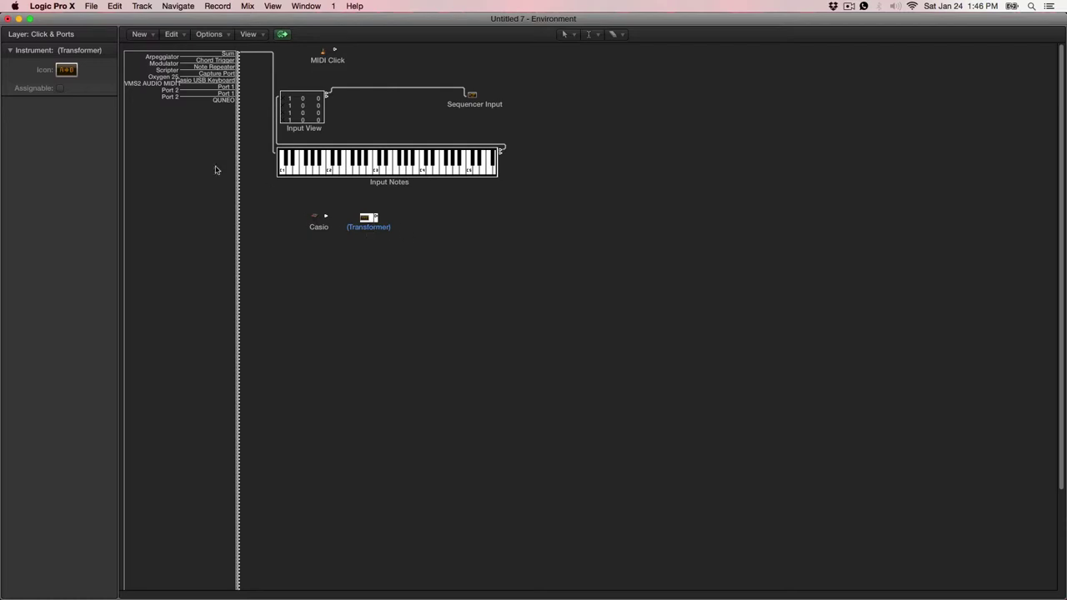
click(84, 50)
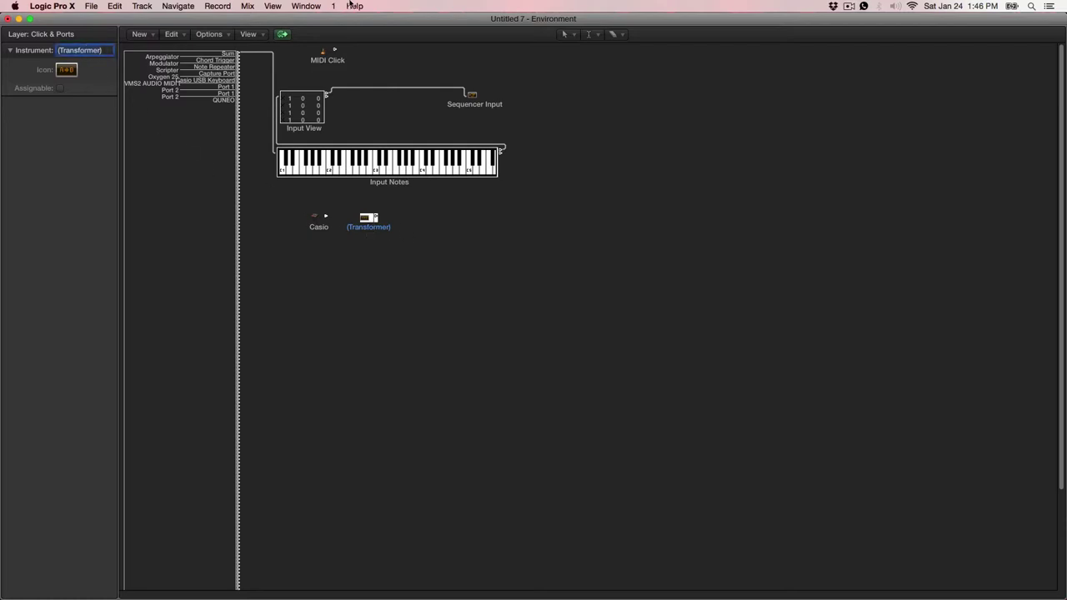
text((Humanize)
key(Return)
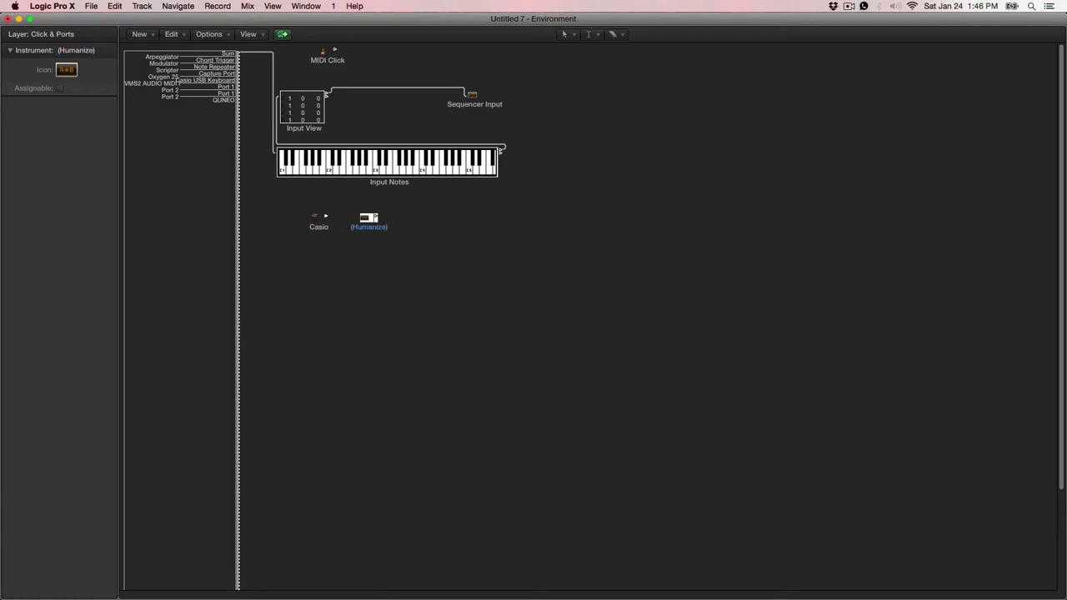
Cable Casio's output into (Humanize), choosing Don't remove to keep Casio's port setting.
click(385, 242)
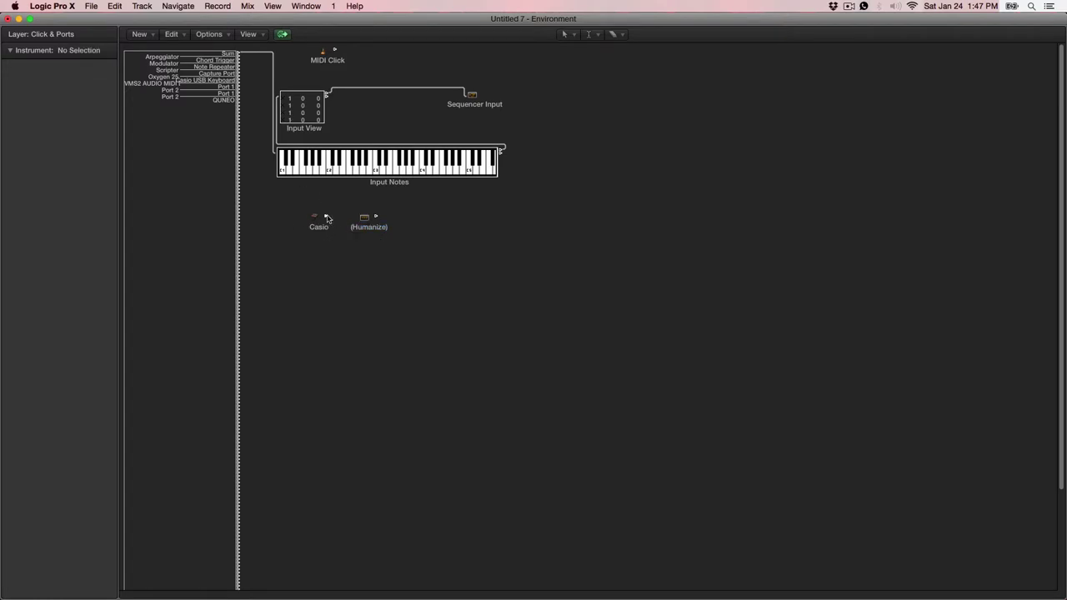
drag(325, 219, 371, 223)
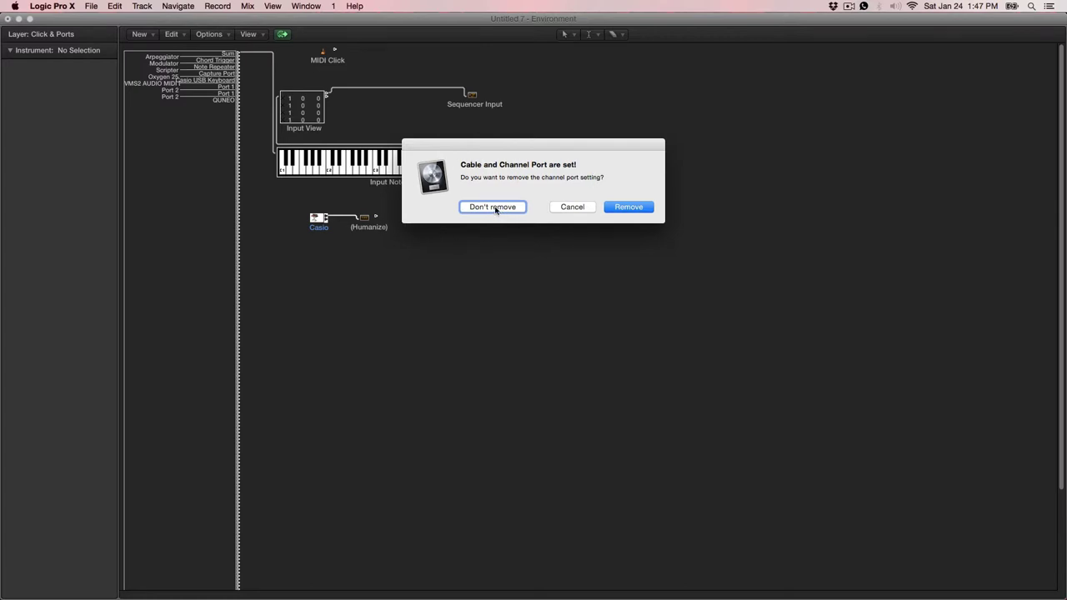
click(495, 209)
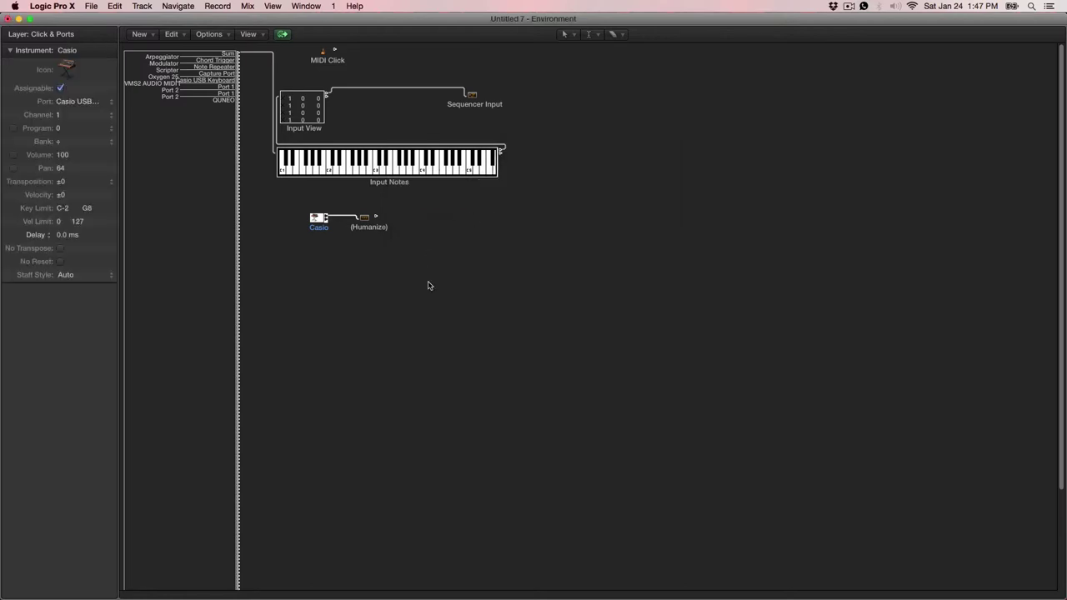
Add a Monitor object right of (Humanize) and cable Humanize's output into it.
click(136, 36)
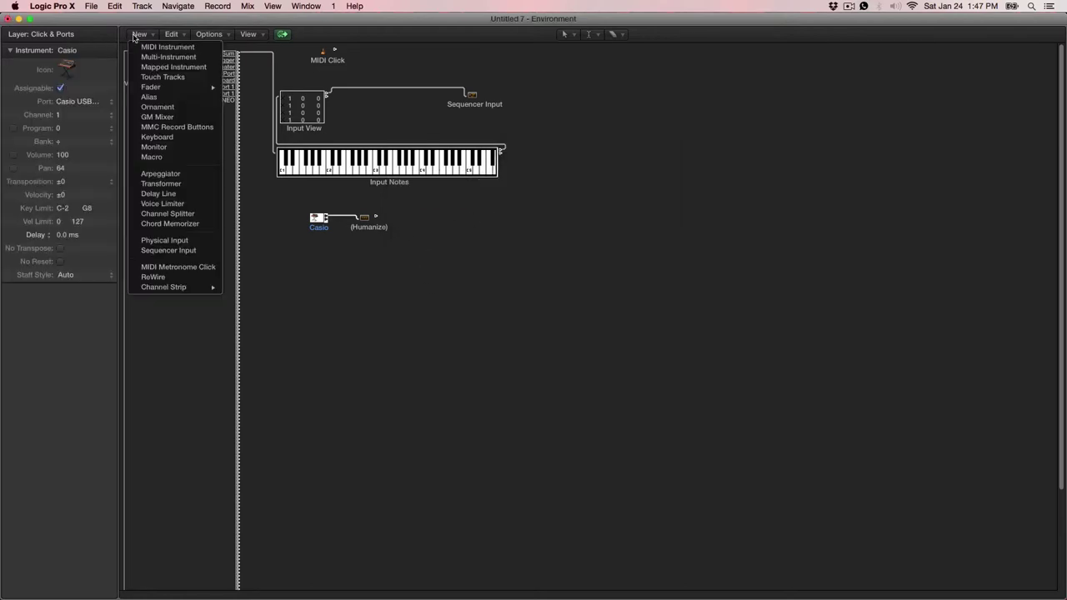
click(176, 152)
drag(372, 128, 438, 249)
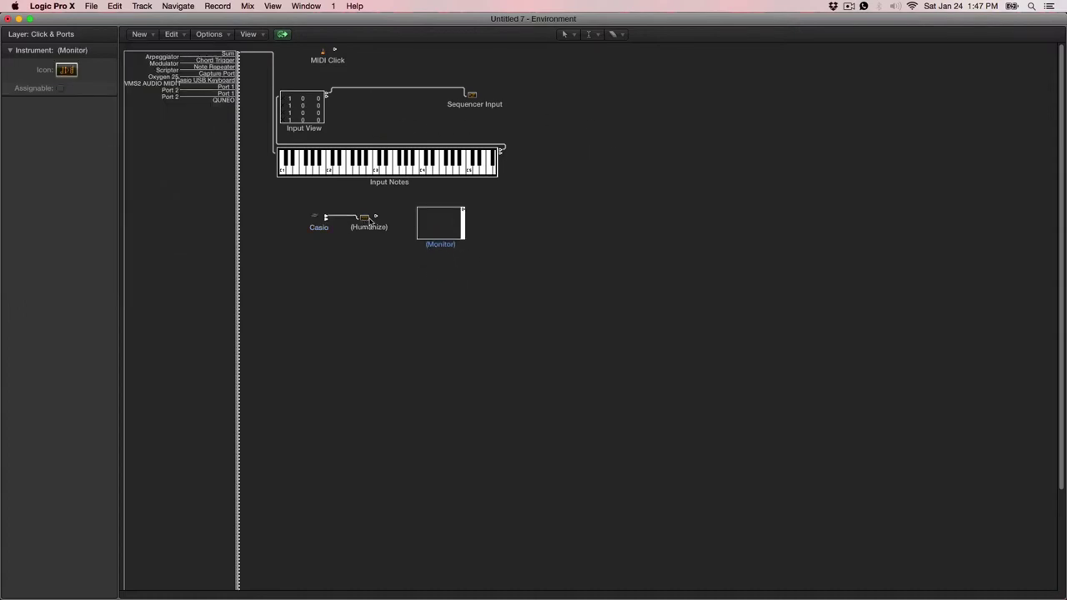
drag(377, 219, 437, 219)
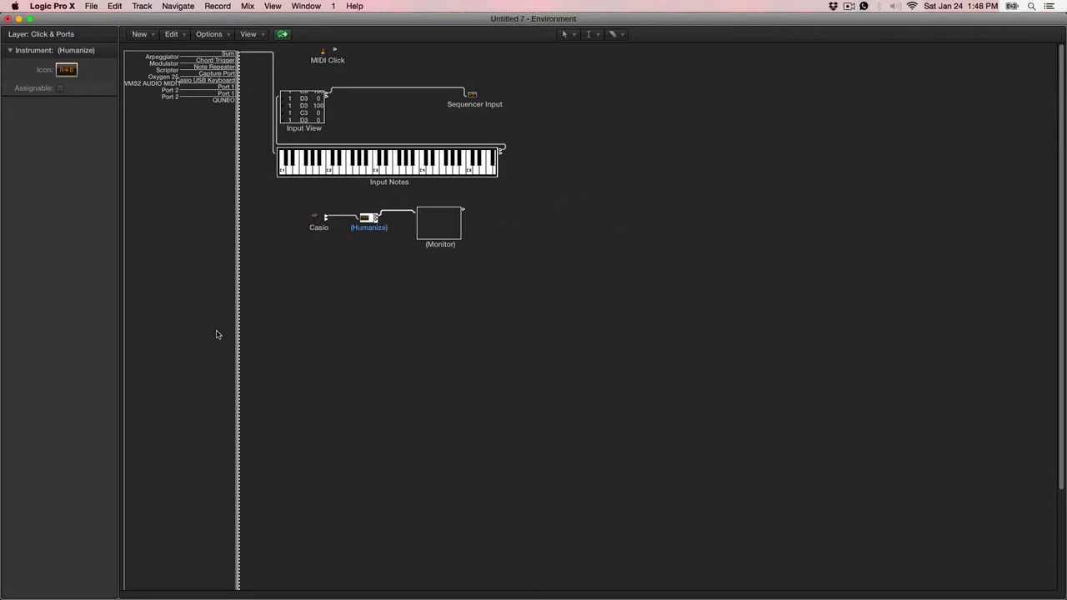
Cable the Physical Input's Casio USB Keyboard outlet into the Casio instrument object.
scroll(216, 350, down, 3)
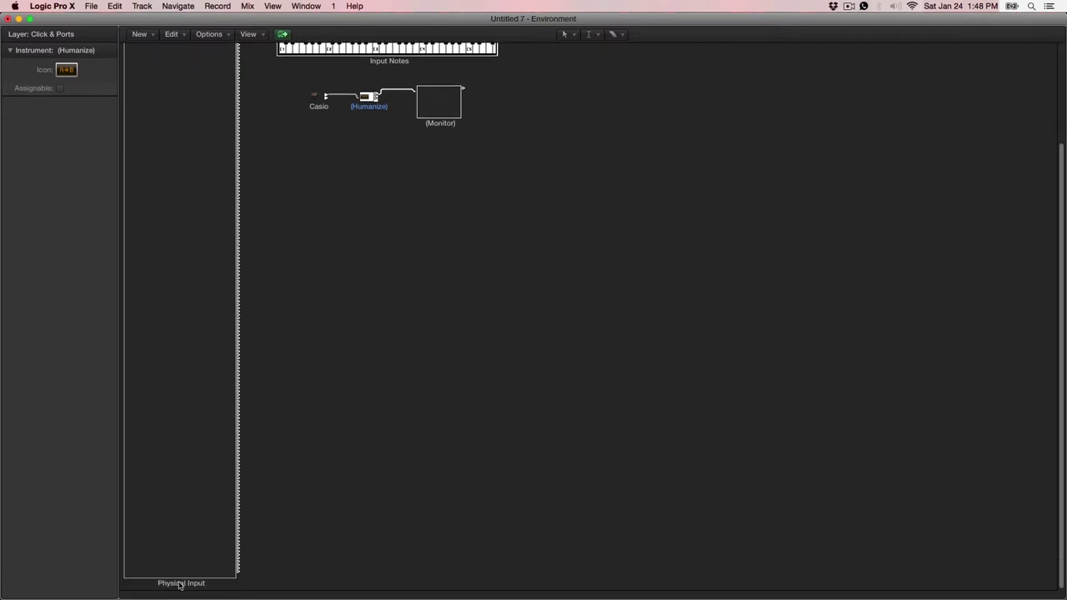
scroll(184, 316, up, 3)
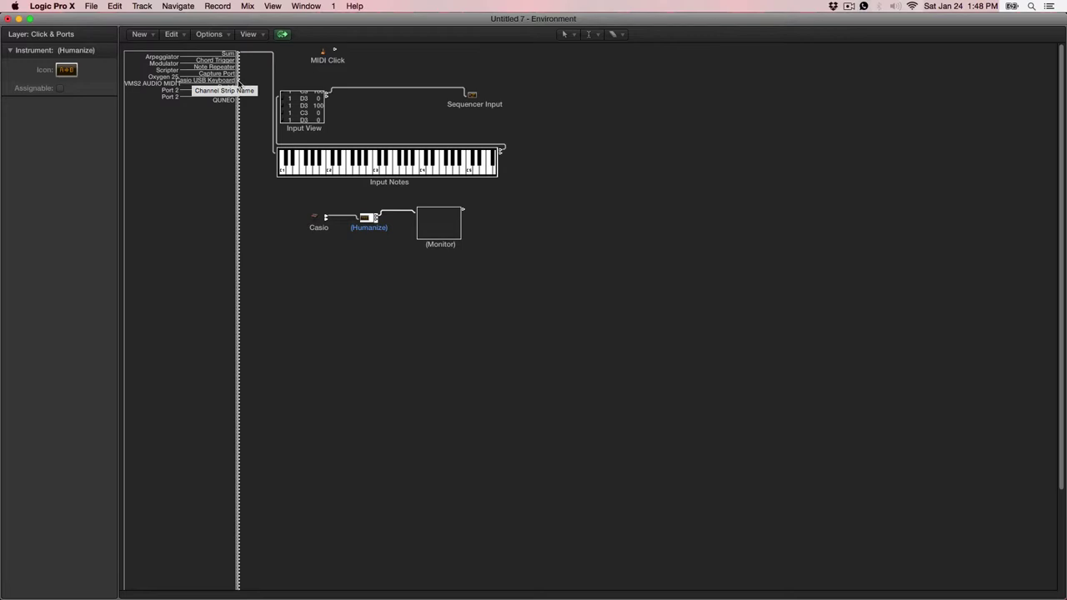
drag(239, 81, 277, 97)
drag(240, 50, 325, 219)
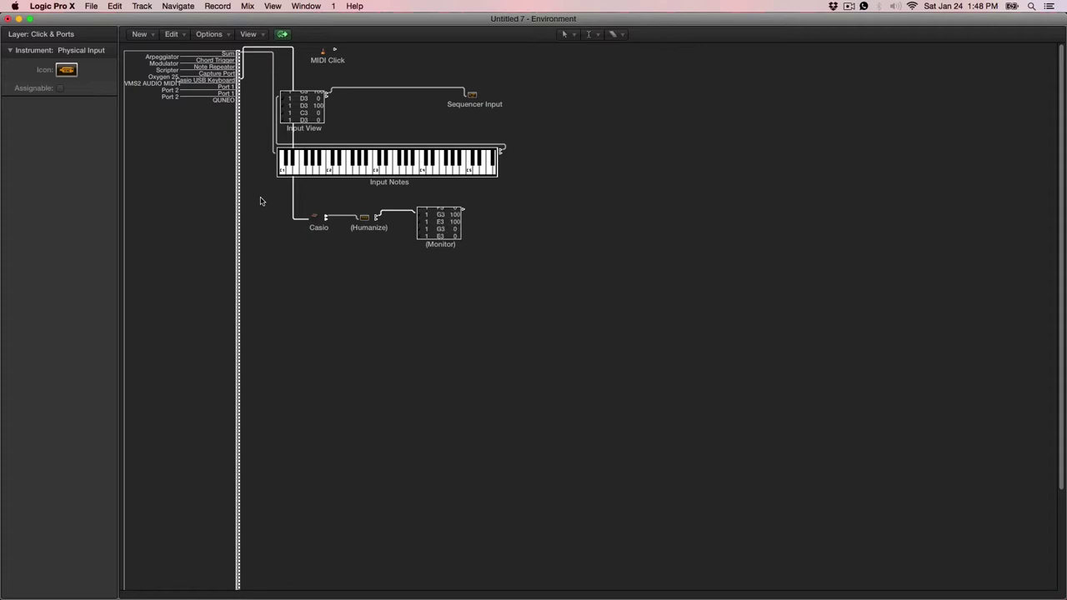
Select the Monitor object and drag its lower-right corner down to make it much taller.
click(396, 303)
click(446, 225)
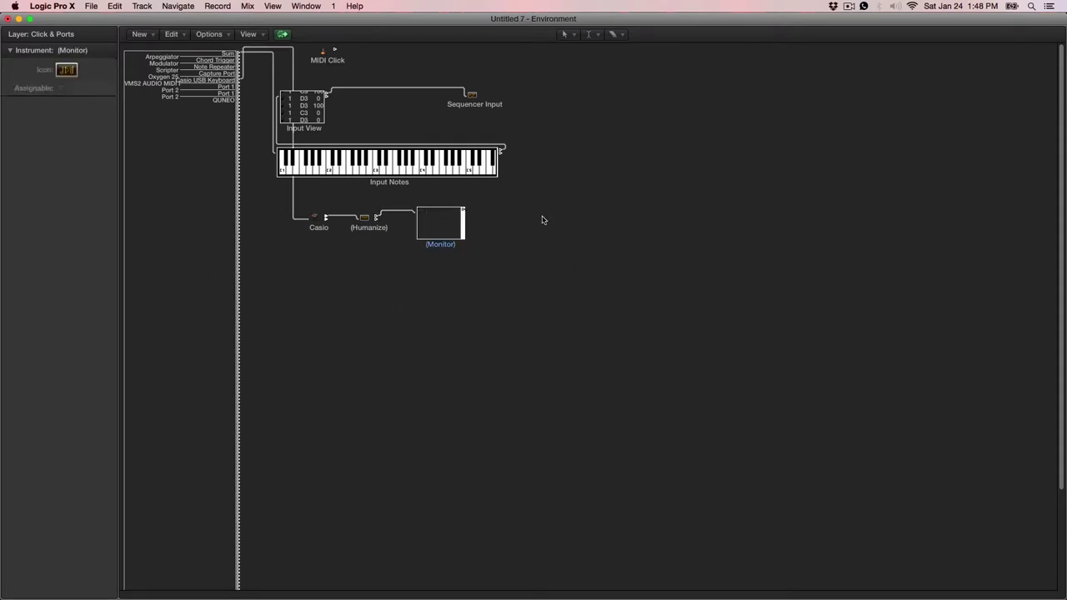
drag(464, 238, 462, 380)
click(378, 203)
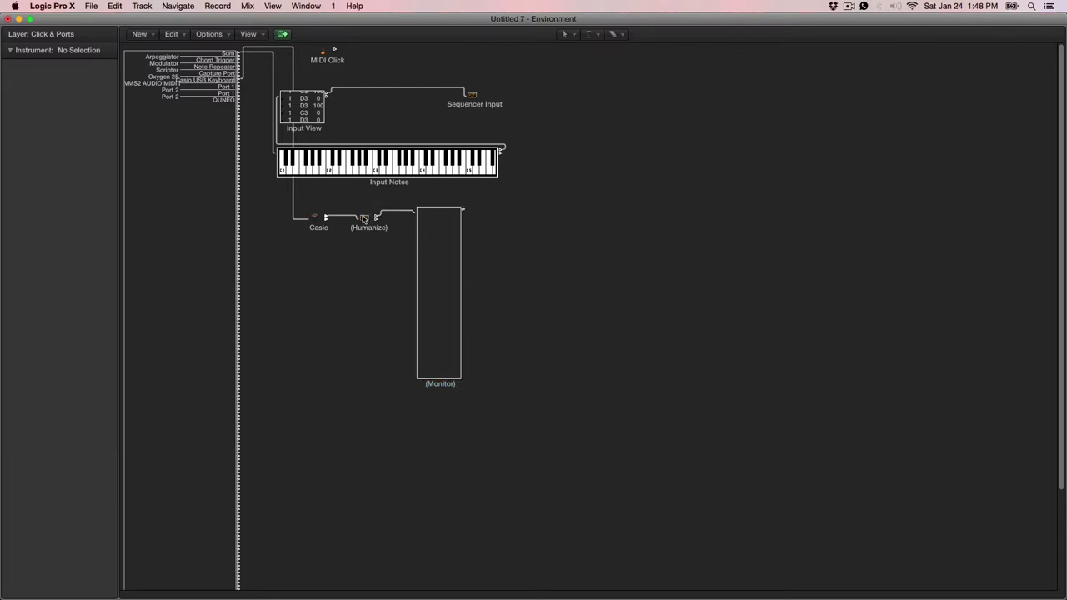
Open the (Humanize) Transformer editor, reposition its window, and set the Status condition to = Note.
double_click(365, 218)
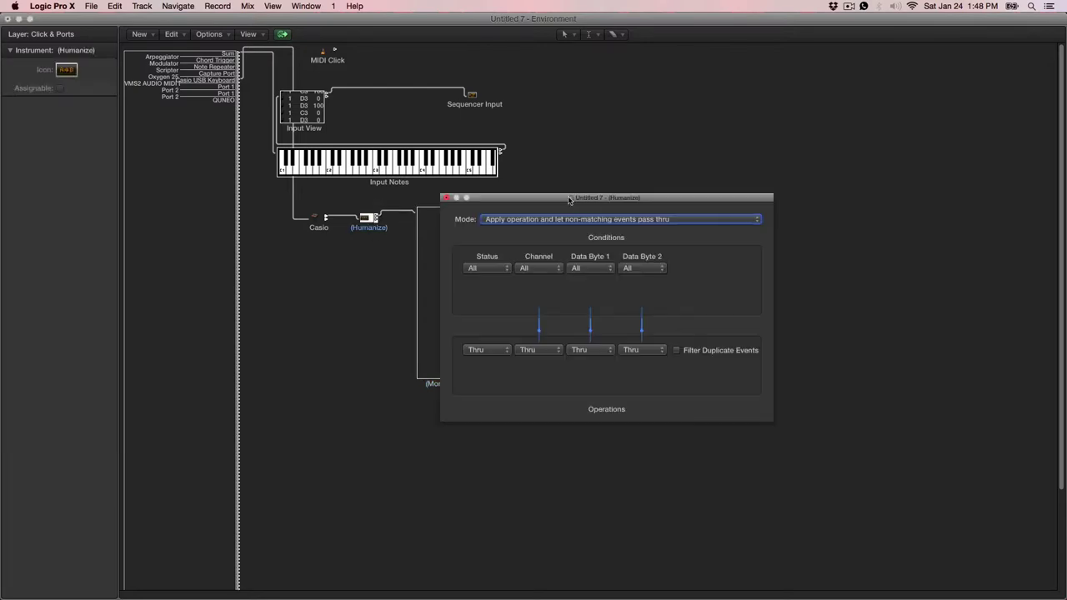
drag(572, 200, 465, 211)
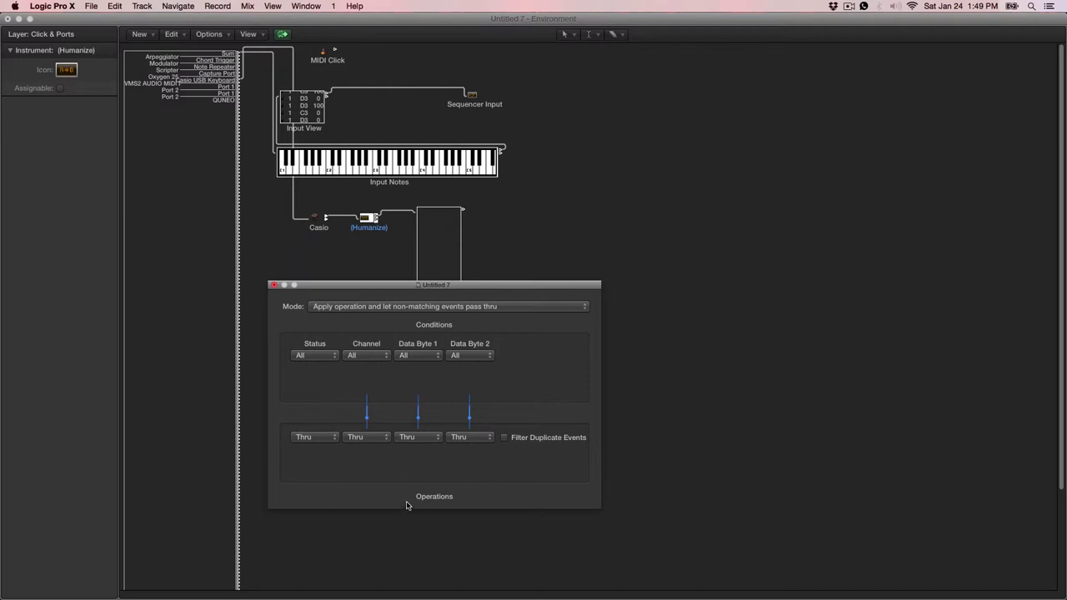
click(315, 356)
click(316, 369)
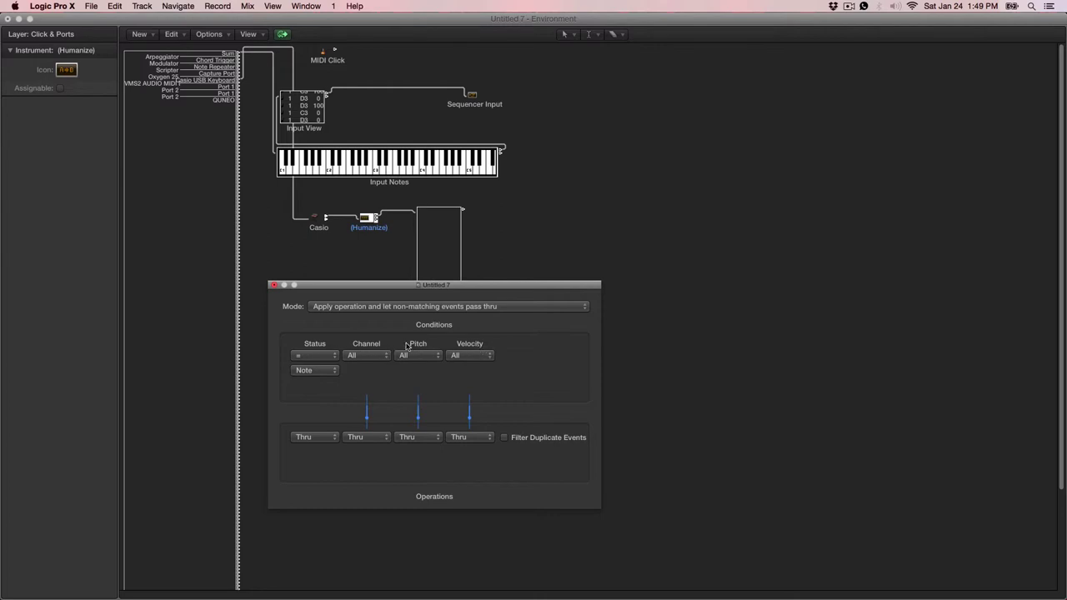
click(316, 373)
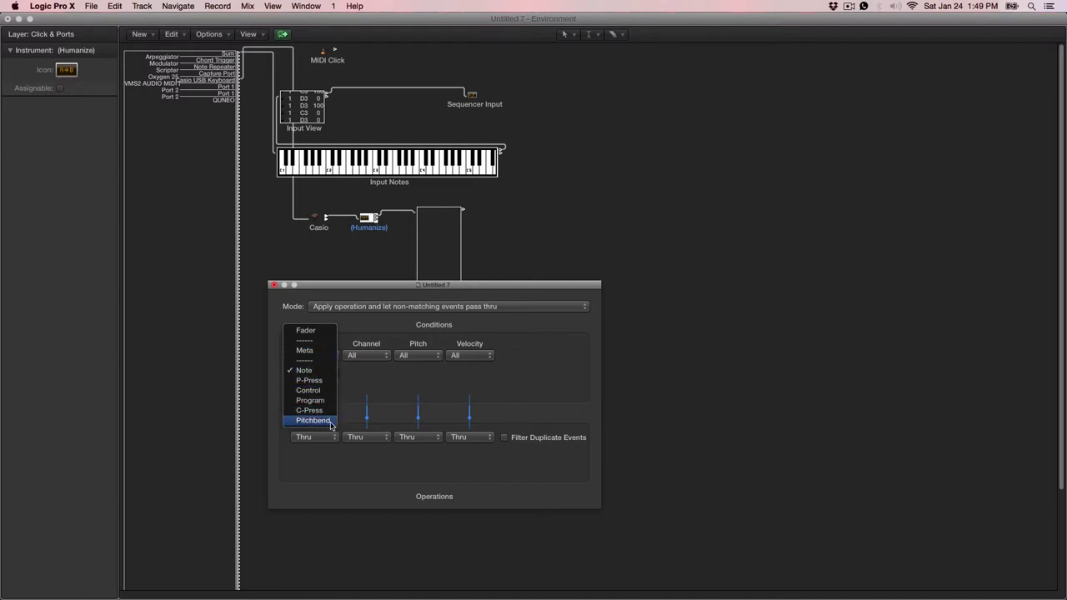
click(383, 381)
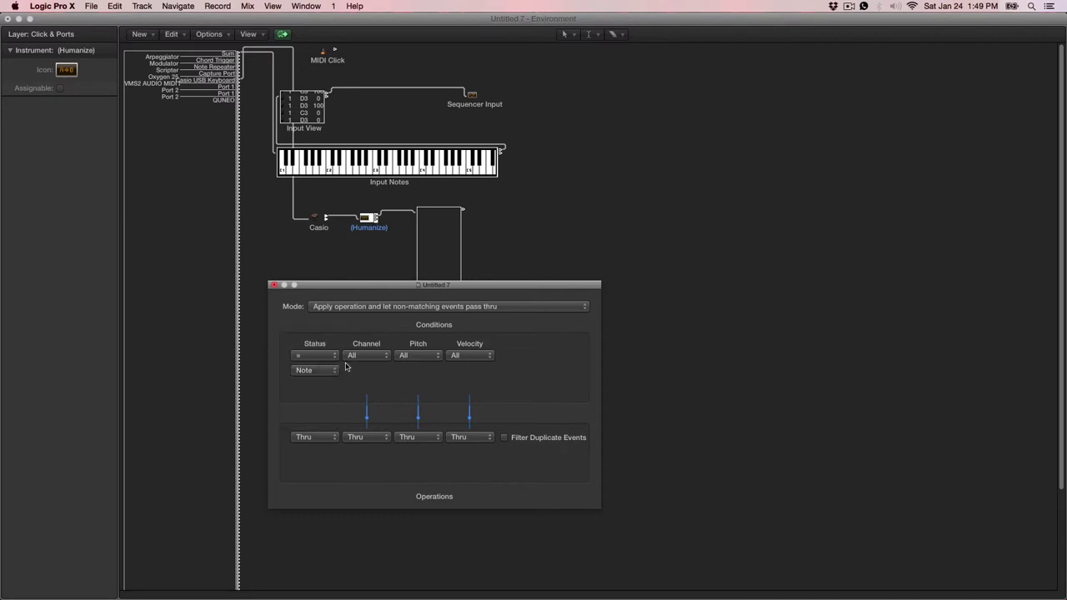
click(317, 372)
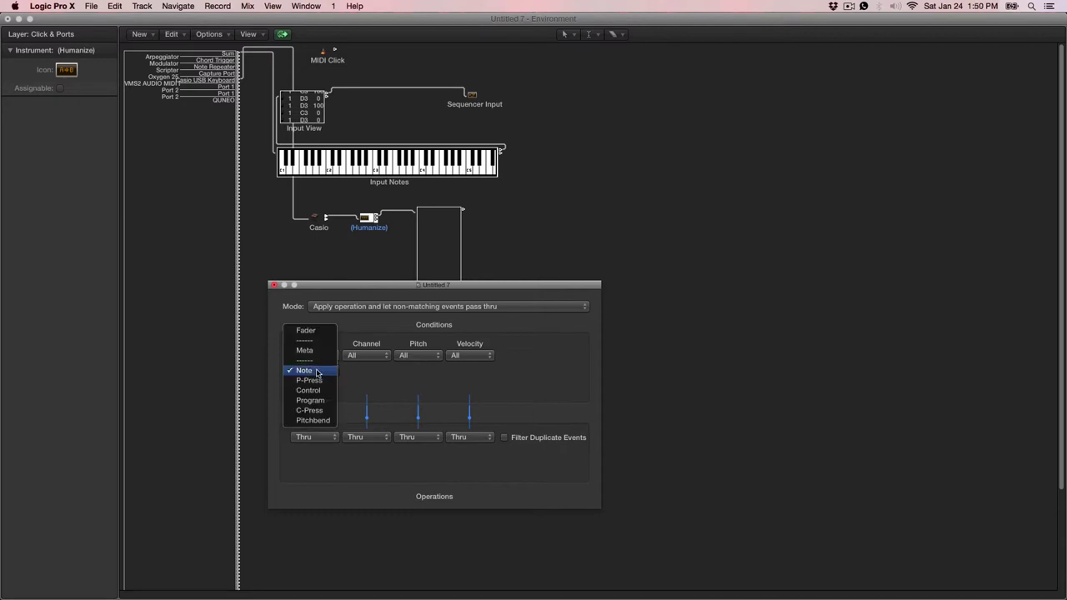
click(369, 364)
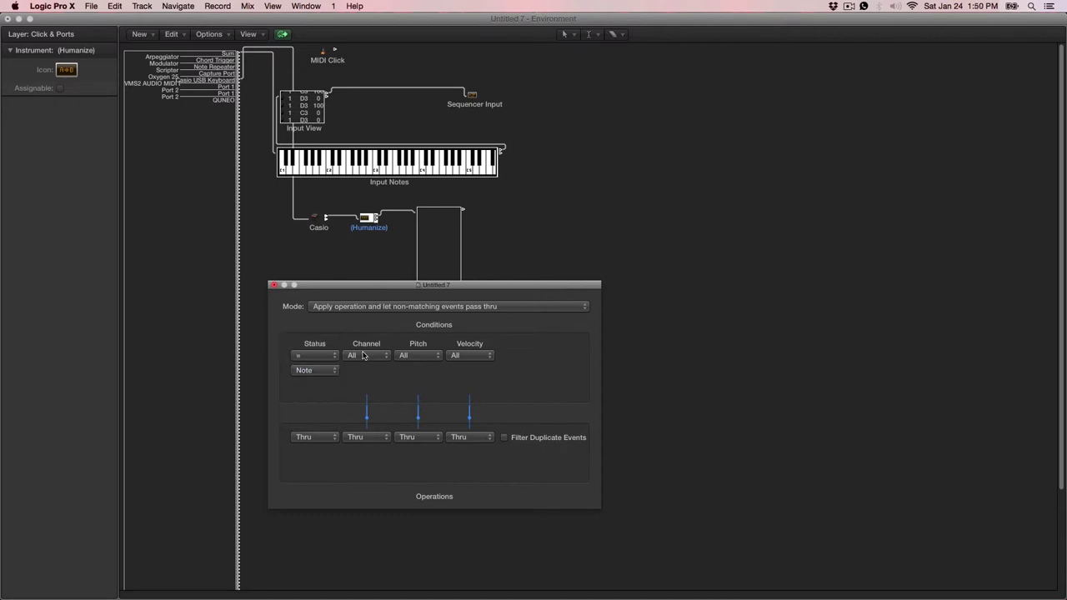
click(369, 355)
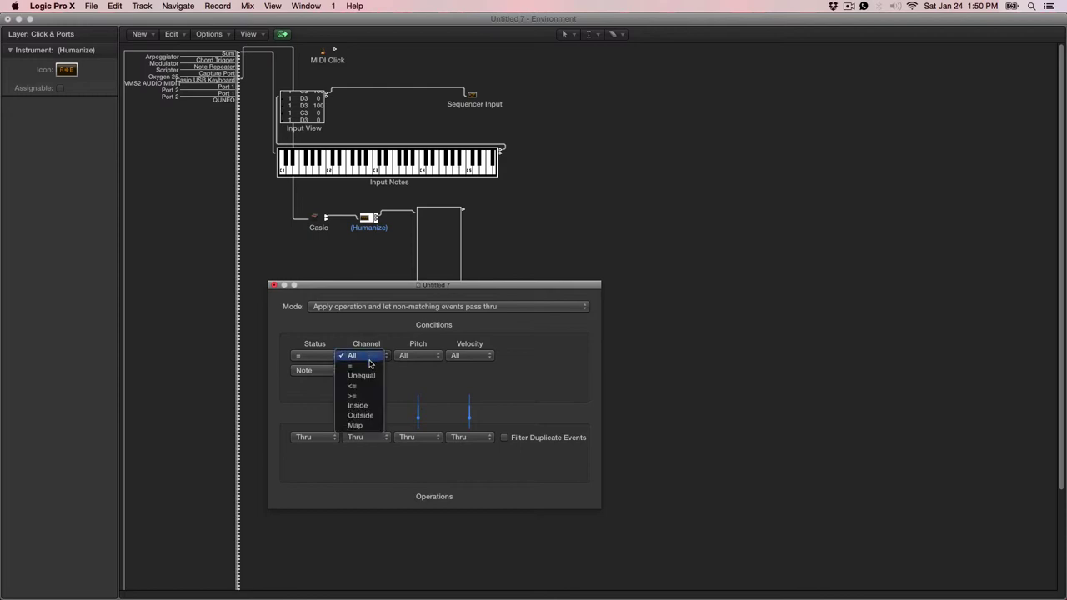
click(374, 328)
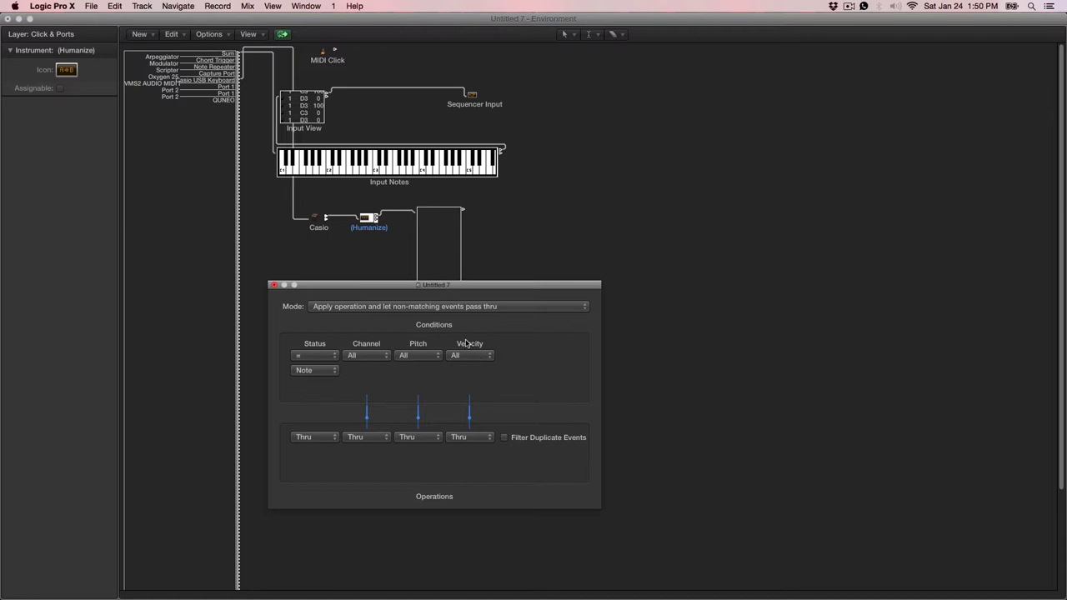
Set the Humanize transformer's velocity operation to Random with limits of 85 and 115.
click(477, 442)
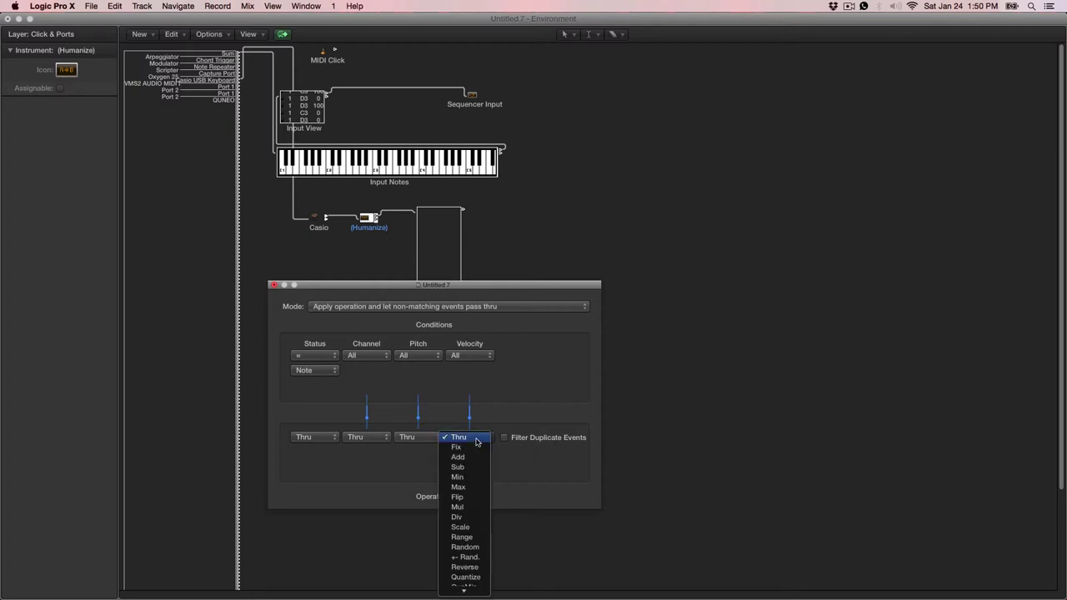
click(479, 548)
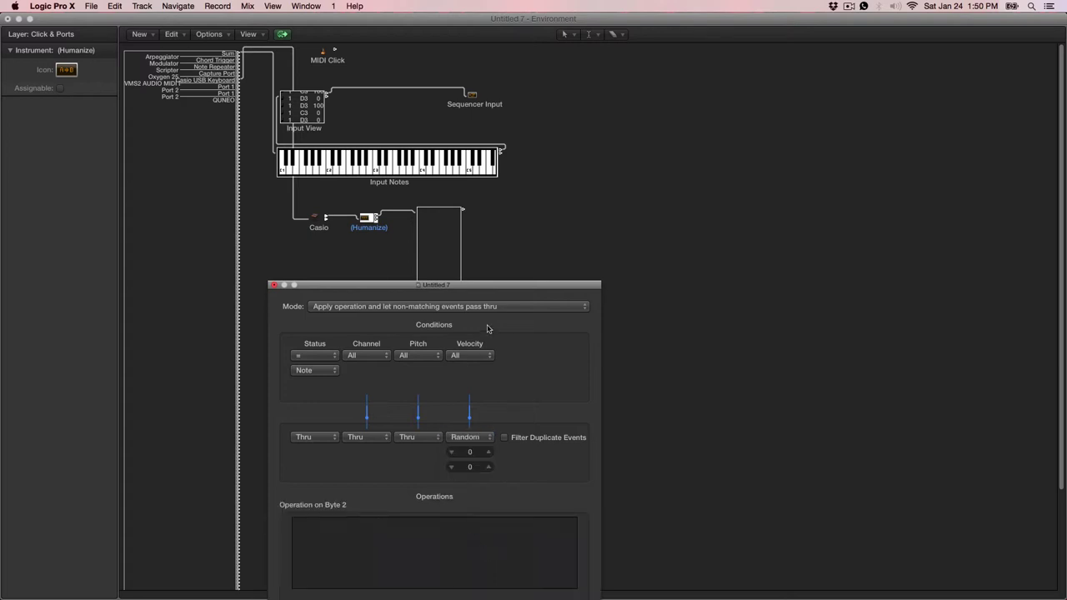
drag(492, 290, 609, 145)
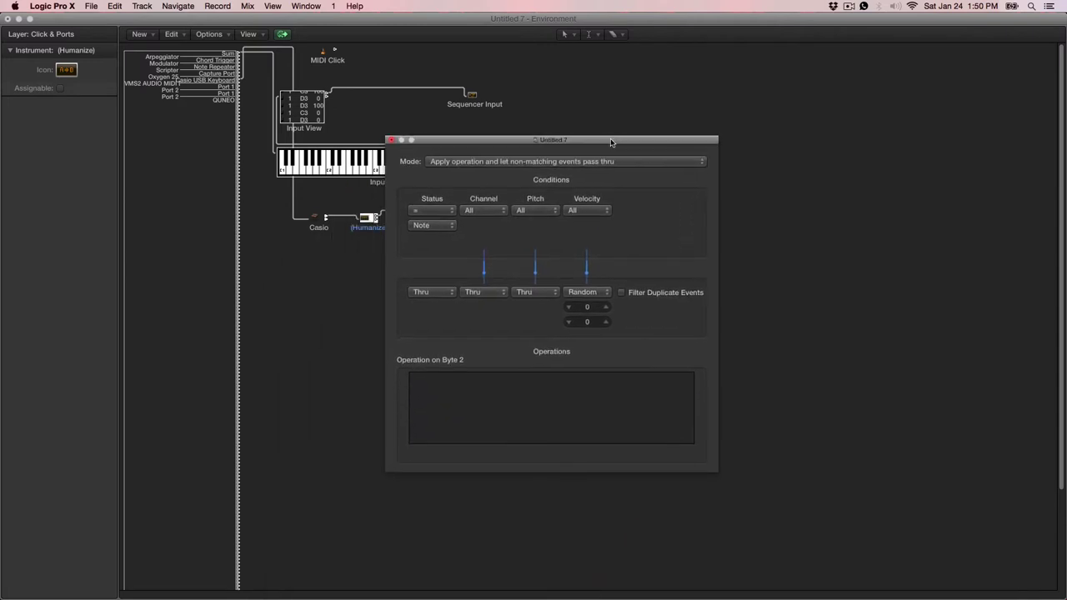
double_click(588, 308)
text(42)
key(Return)
drag(588, 308, 587, 225)
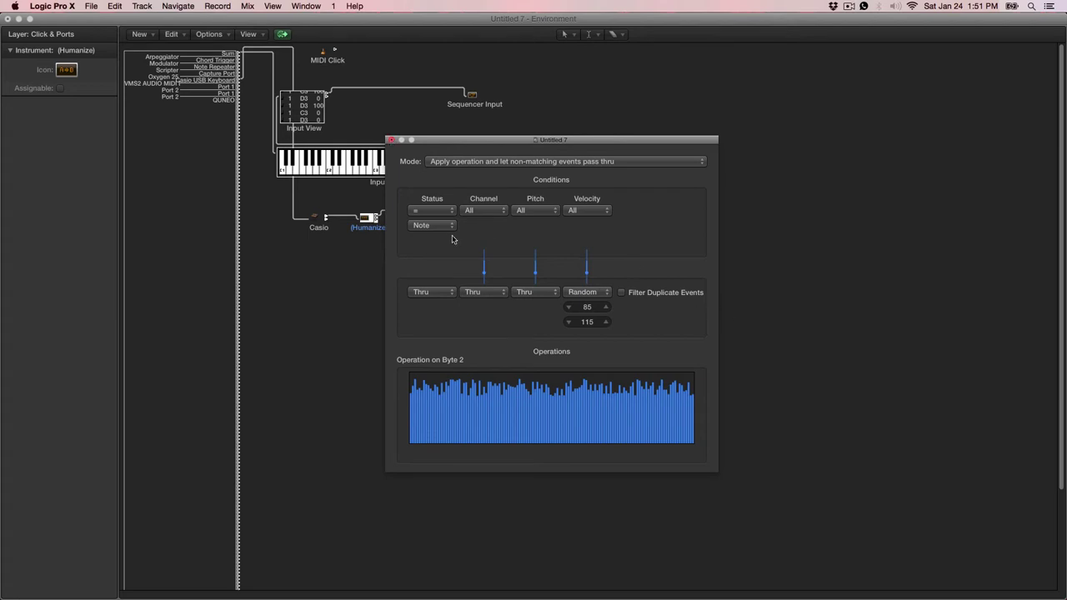
drag(524, 147, 656, 192)
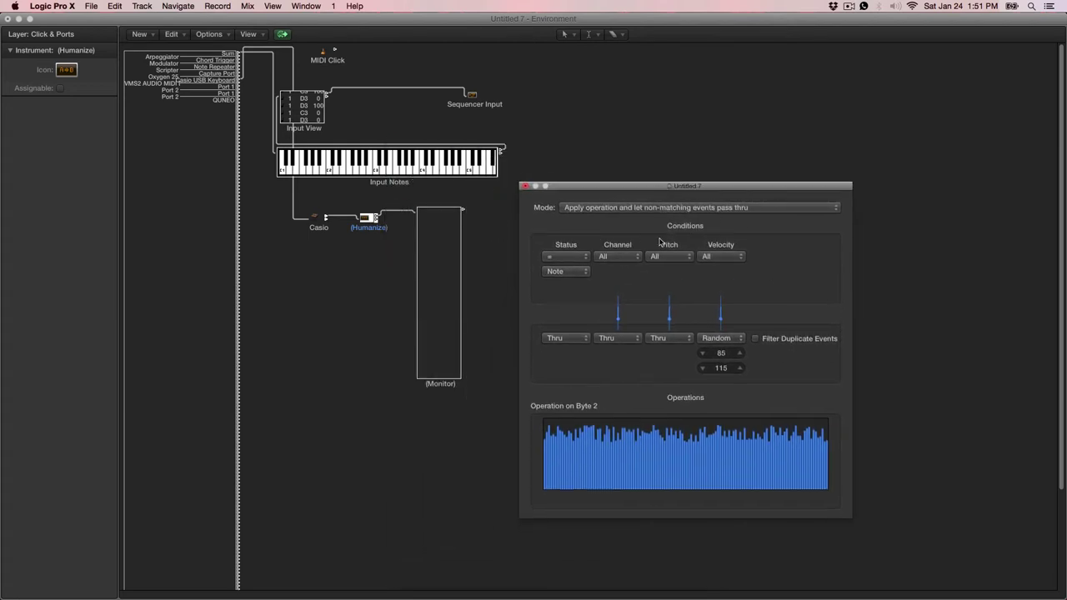
click(354, 266)
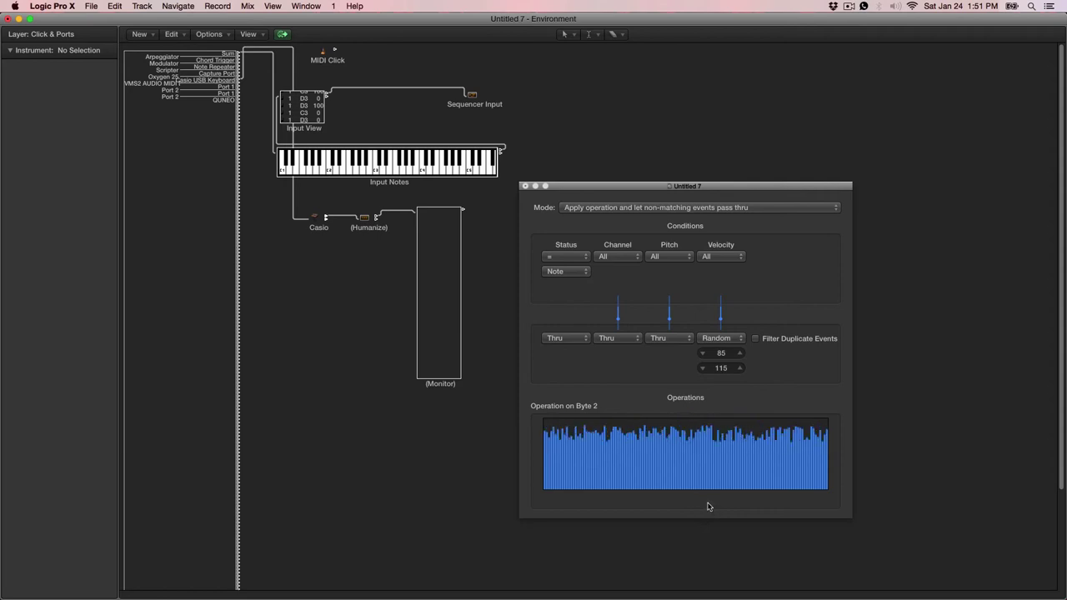
Close the Humanize transformer window so the Monitor shows C3 notes with varied velocities.
click(525, 186)
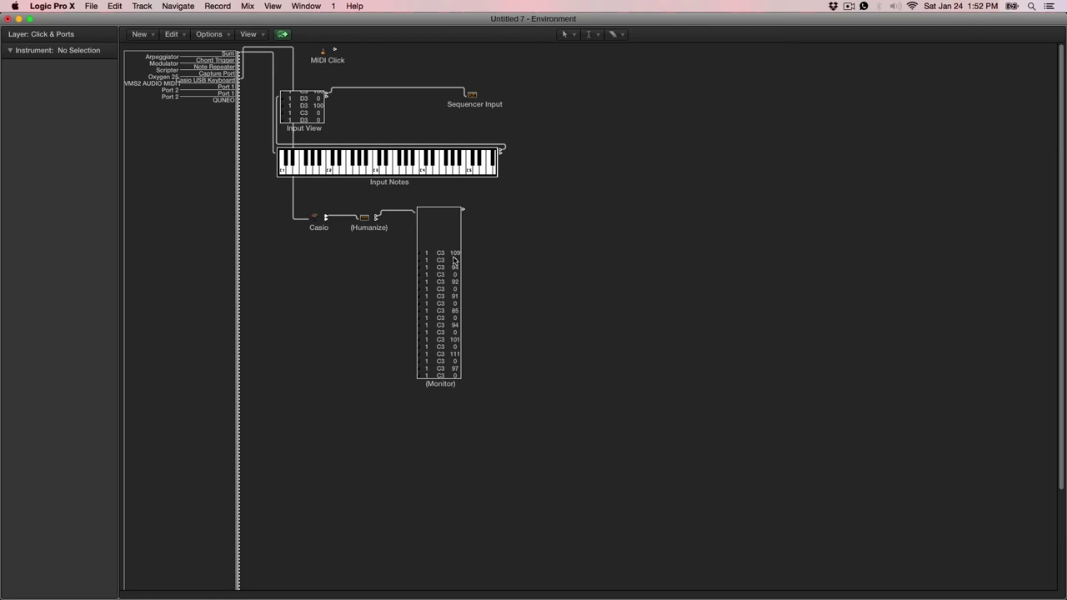
Clear the Monitor's logged events and cable its output into Input Notes.
click(440, 267)
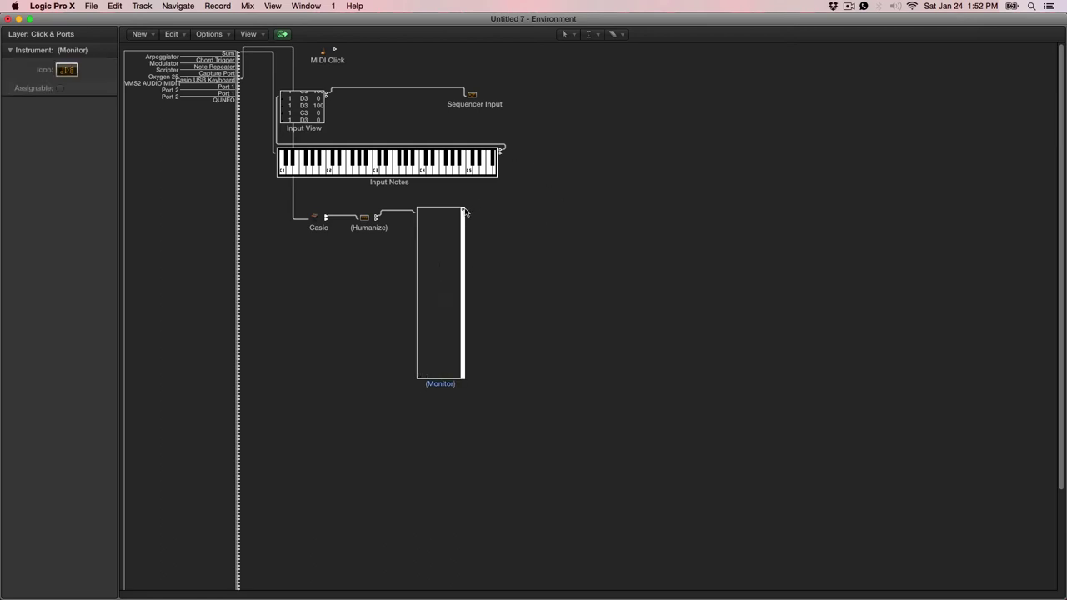
click(492, 224)
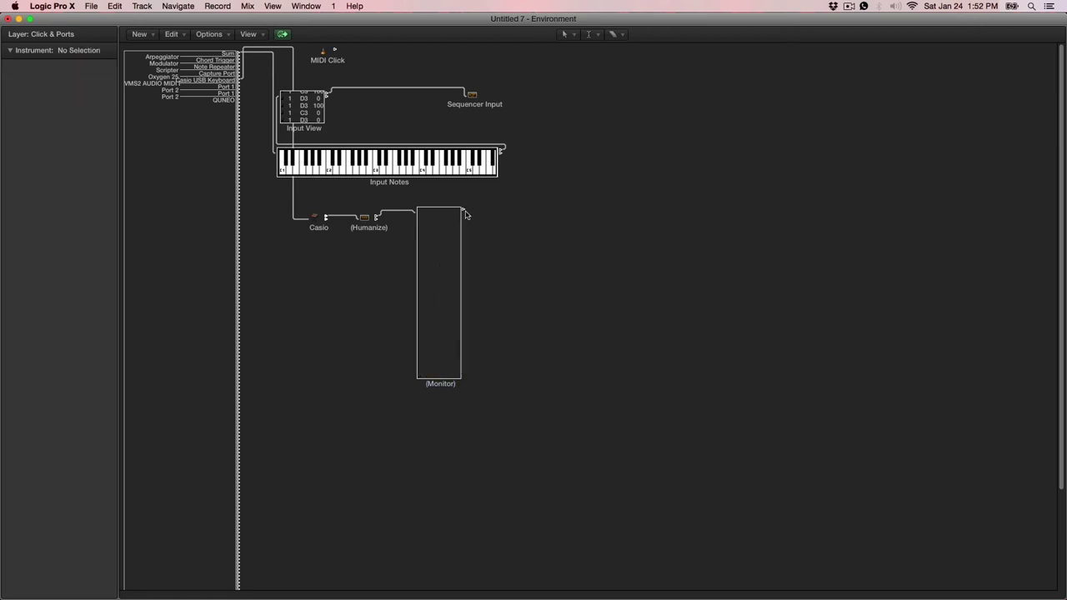
drag(465, 215, 367, 165)
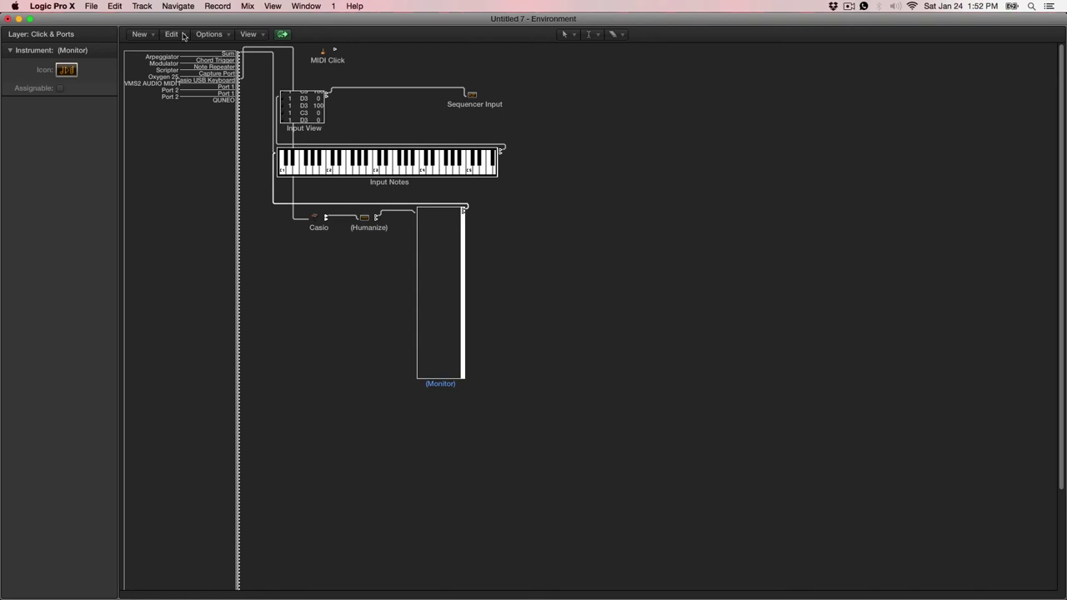
click(7, 19)
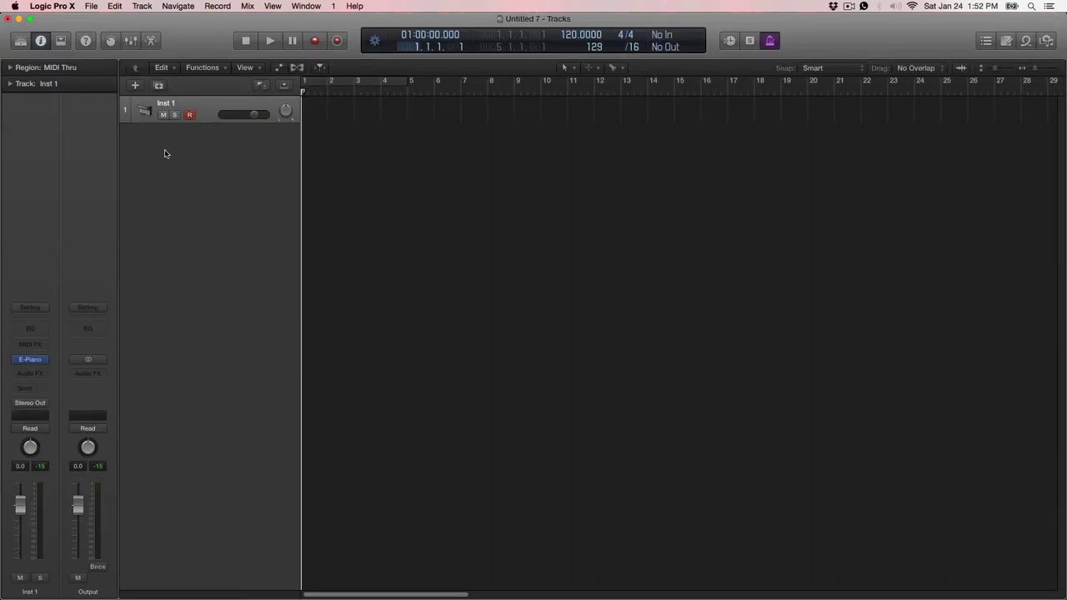